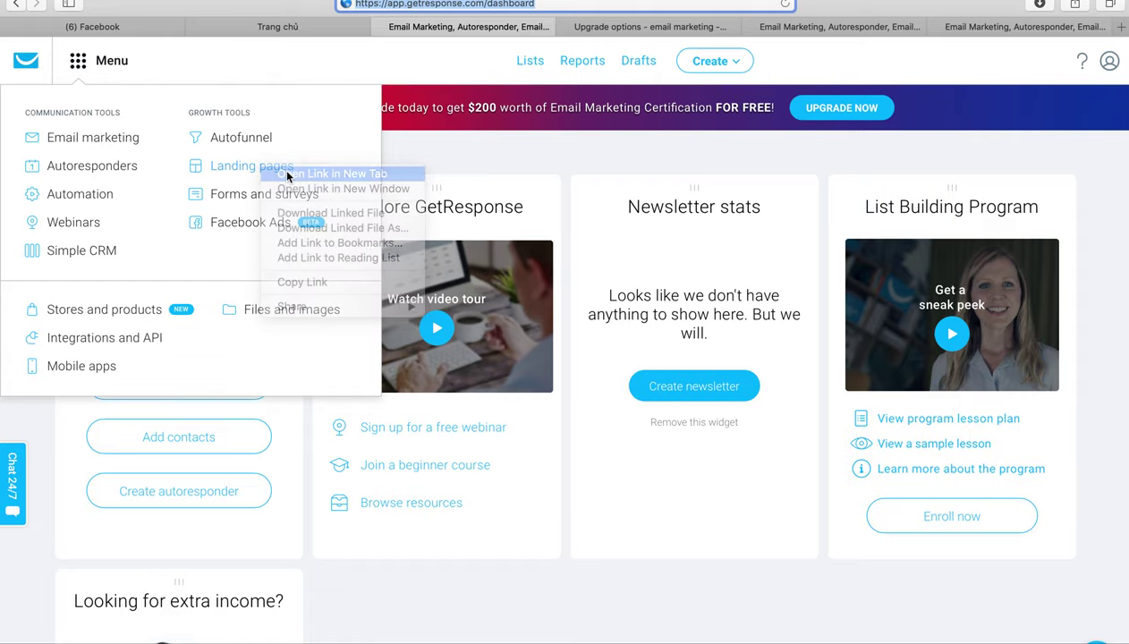
Step: Switch to the newly opened Landing pages tab and examine its introduction, feature list and page creation options
{"action": "left_click", "coordinate": [981, 34]}
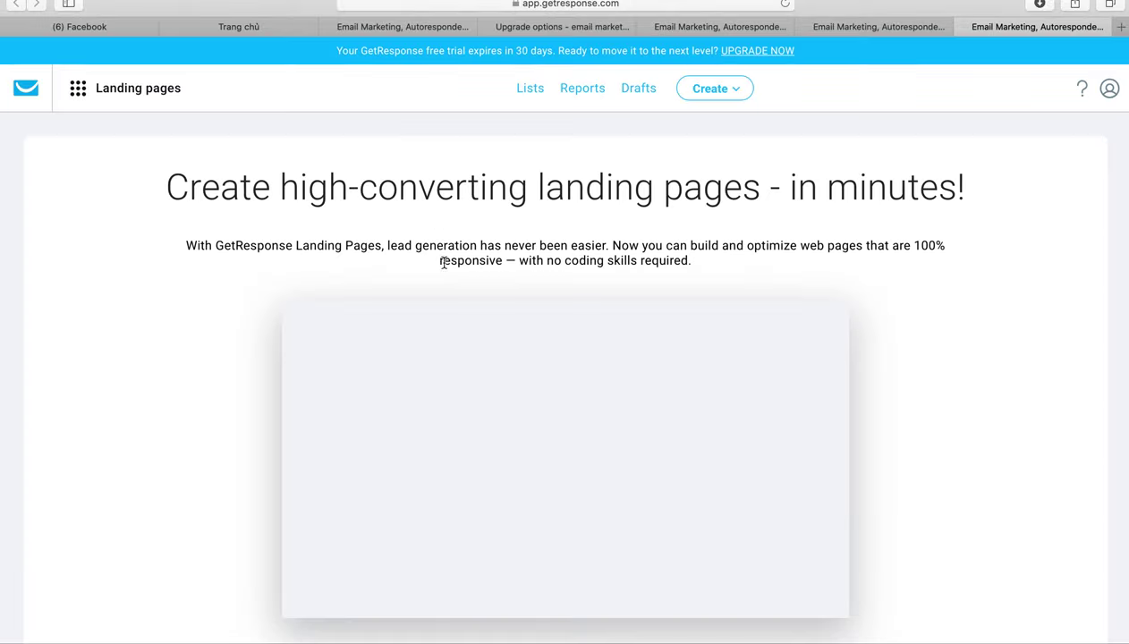
{"action": "scroll", "coordinate": [566, 319], "scroll_direction": "down", "scroll_amount": 5}
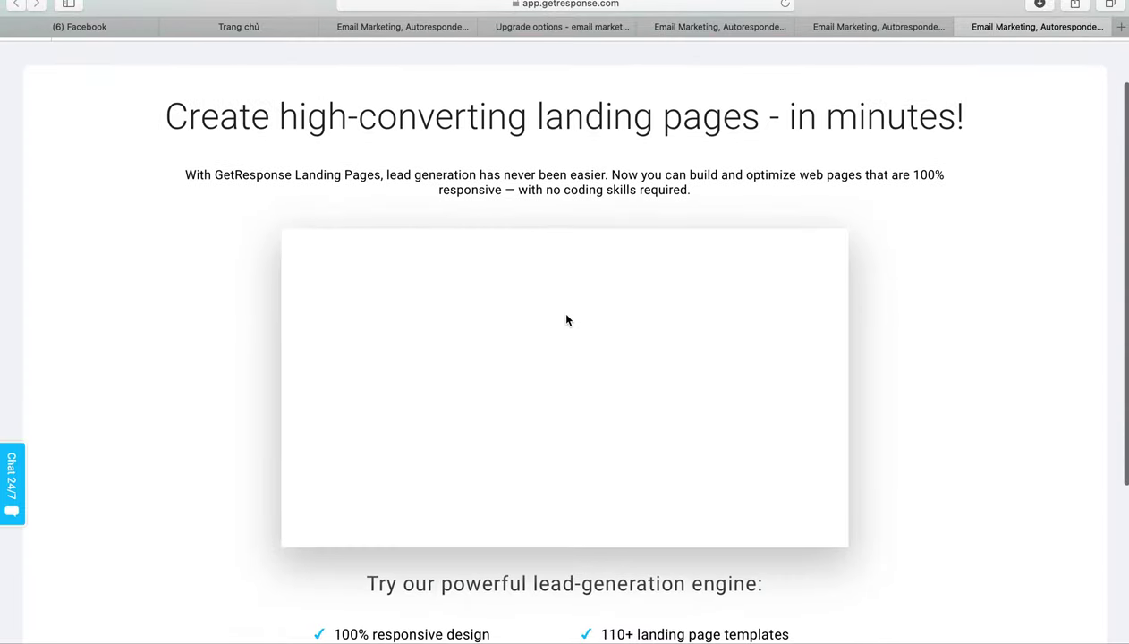
{"action": "scroll", "coordinate": [566, 319], "scroll_direction": "up", "scroll_amount": 5}
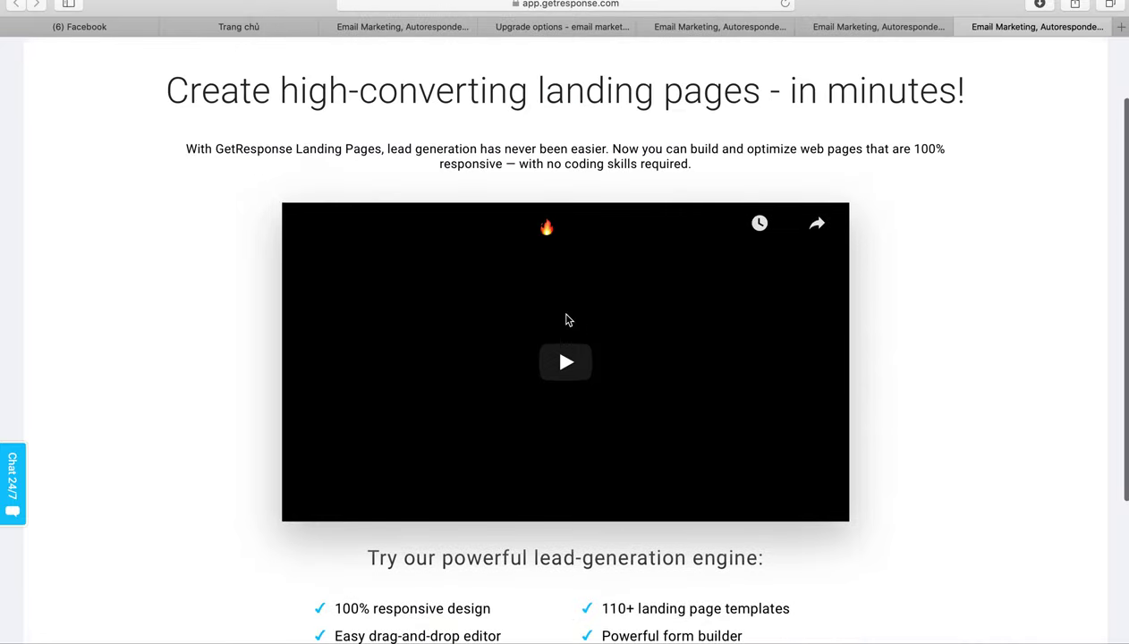
{"action": "scroll", "coordinate": [566, 319], "scroll_direction": "down", "scroll_amount": 5}
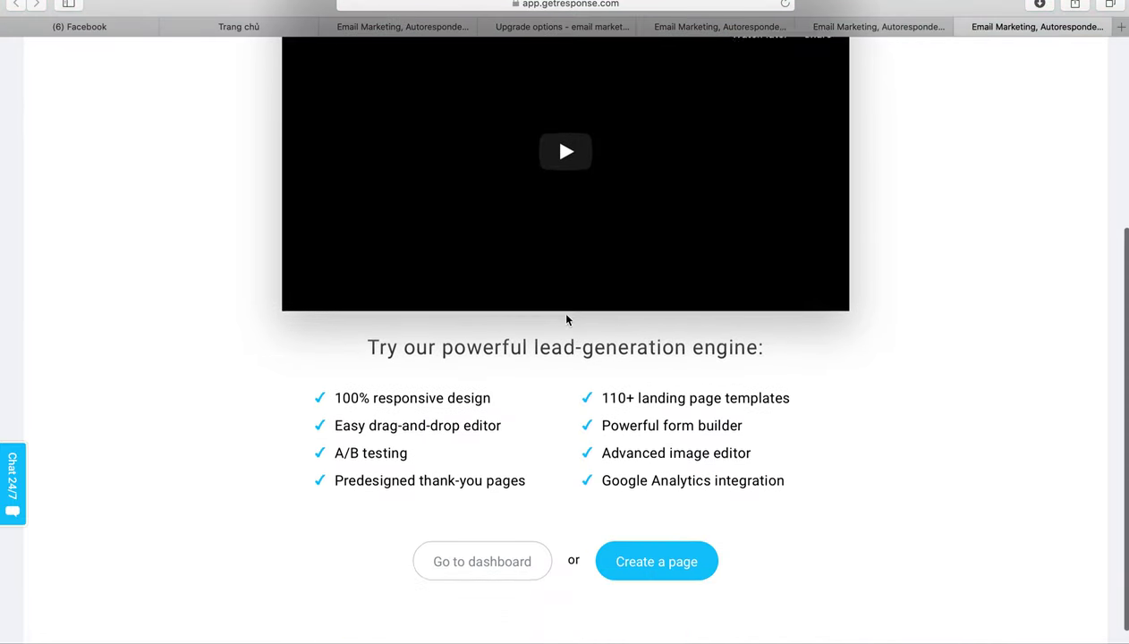
{"action": "scroll", "coordinate": [566, 319], "scroll_direction": "down", "scroll_amount": 1}
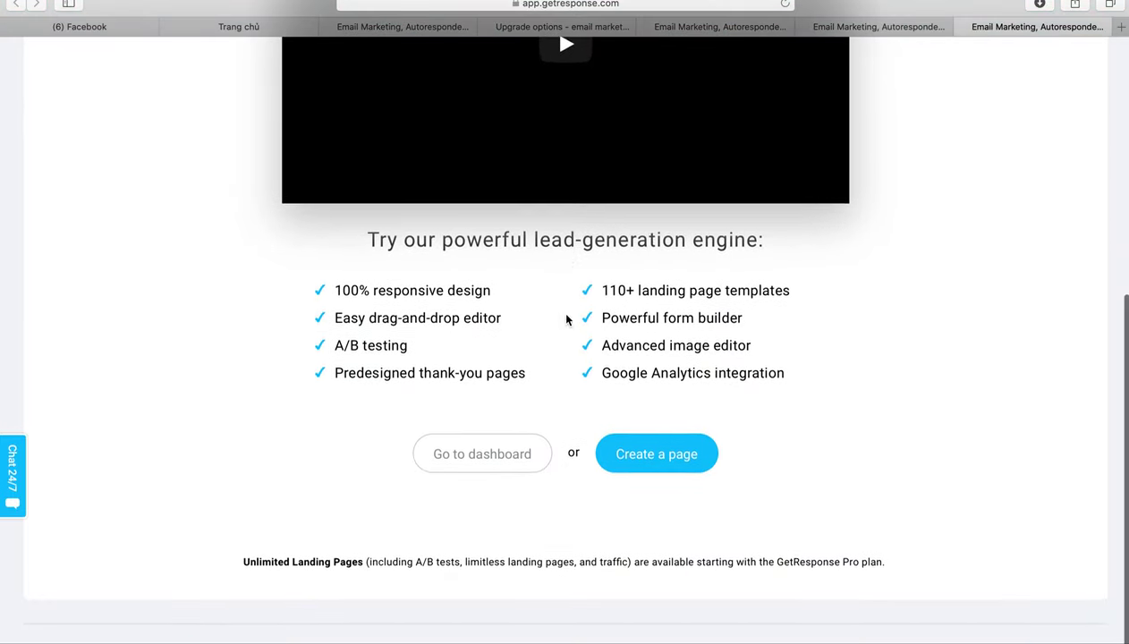
{"action": "scroll", "coordinate": [567, 319], "scroll_direction": "up", "scroll_amount": 3}
{"action": "scroll", "coordinate": [566, 319], "scroll_direction": "up", "scroll_amount": 2}
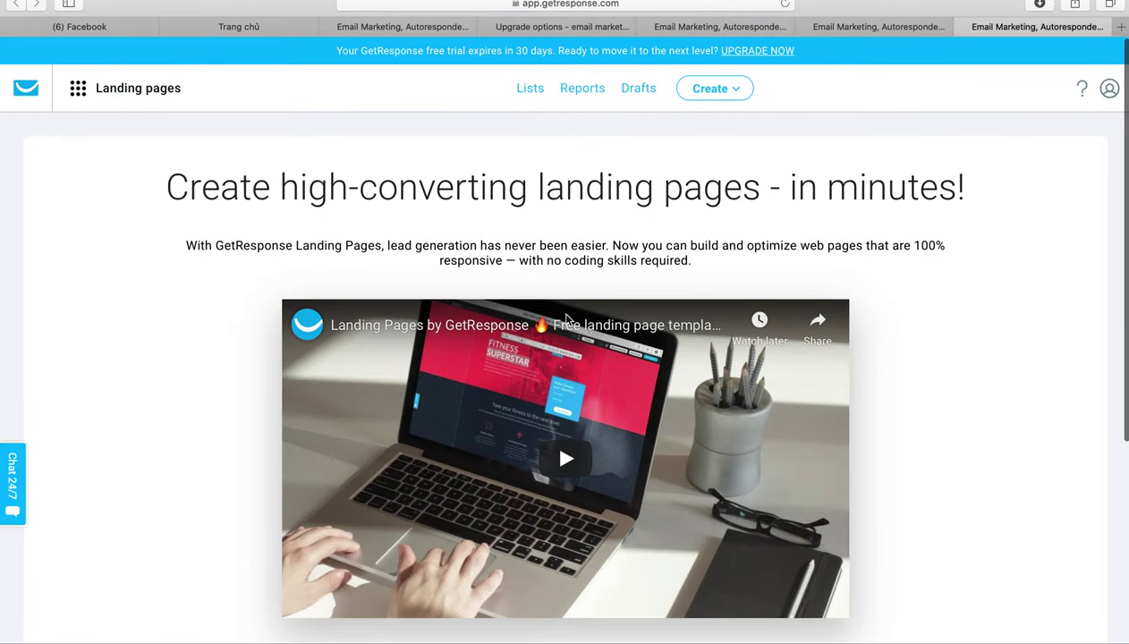
{"action": "scroll", "coordinate": [566, 320], "scroll_direction": "down", "scroll_amount": 1}
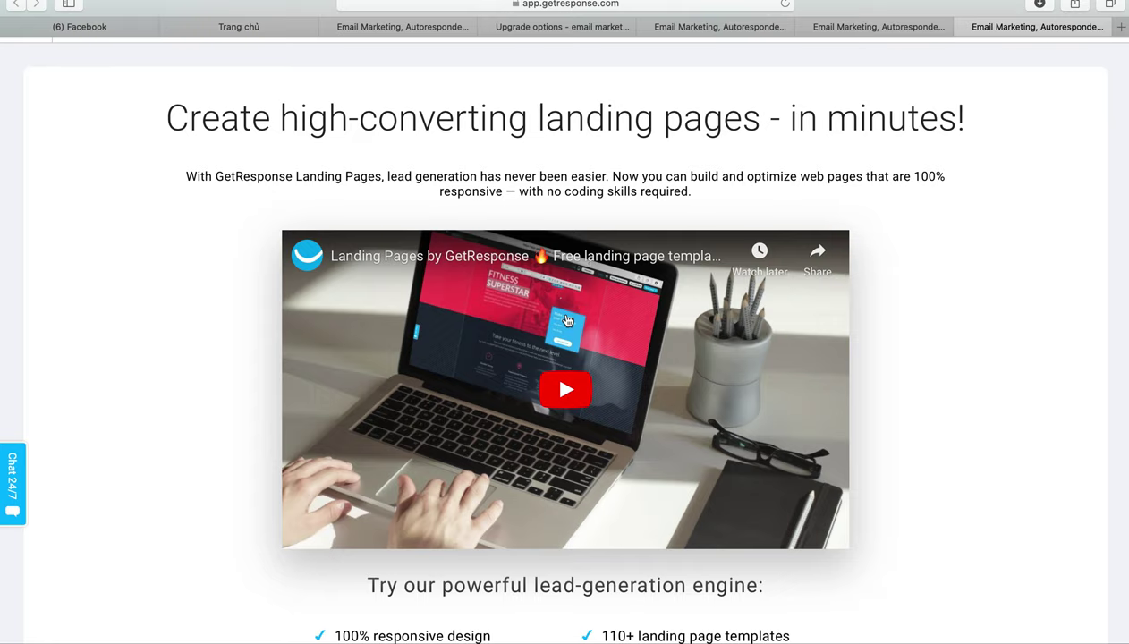
{"action": "scroll", "coordinate": [566, 319], "scroll_direction": "down", "scroll_amount": 5}
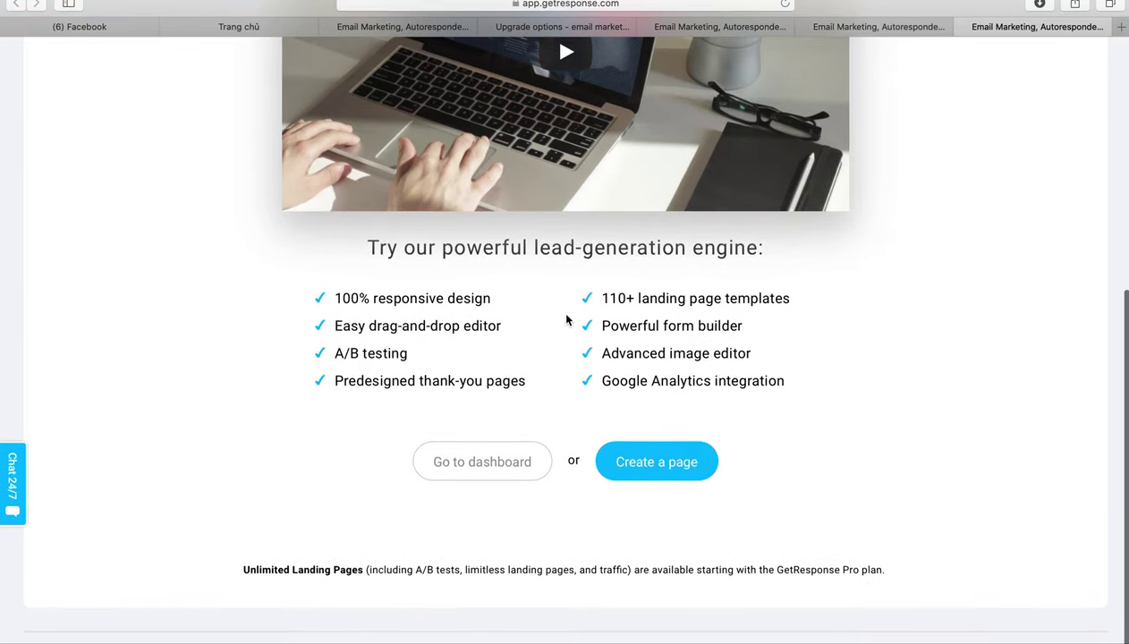
{"action": "scroll", "coordinate": [566, 319], "scroll_direction": "up", "scroll_amount": 6}
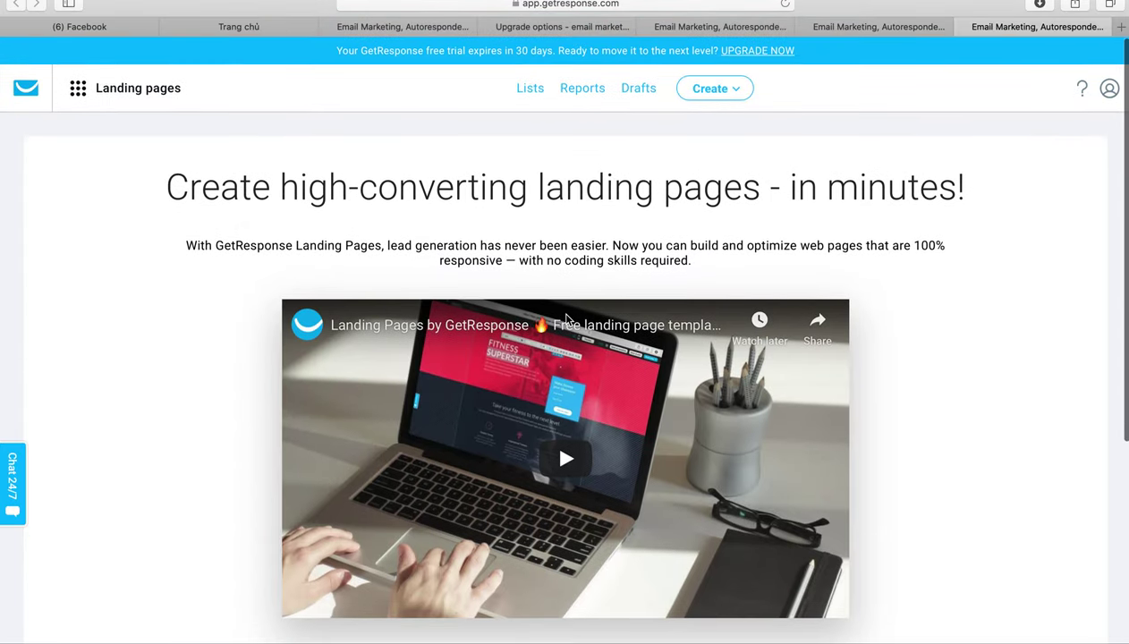
{"action": "scroll", "coordinate": [566, 319], "scroll_direction": "down", "scroll_amount": 2}
{"action": "scroll", "coordinate": [567, 319], "scroll_direction": "down", "scroll_amount": 4}
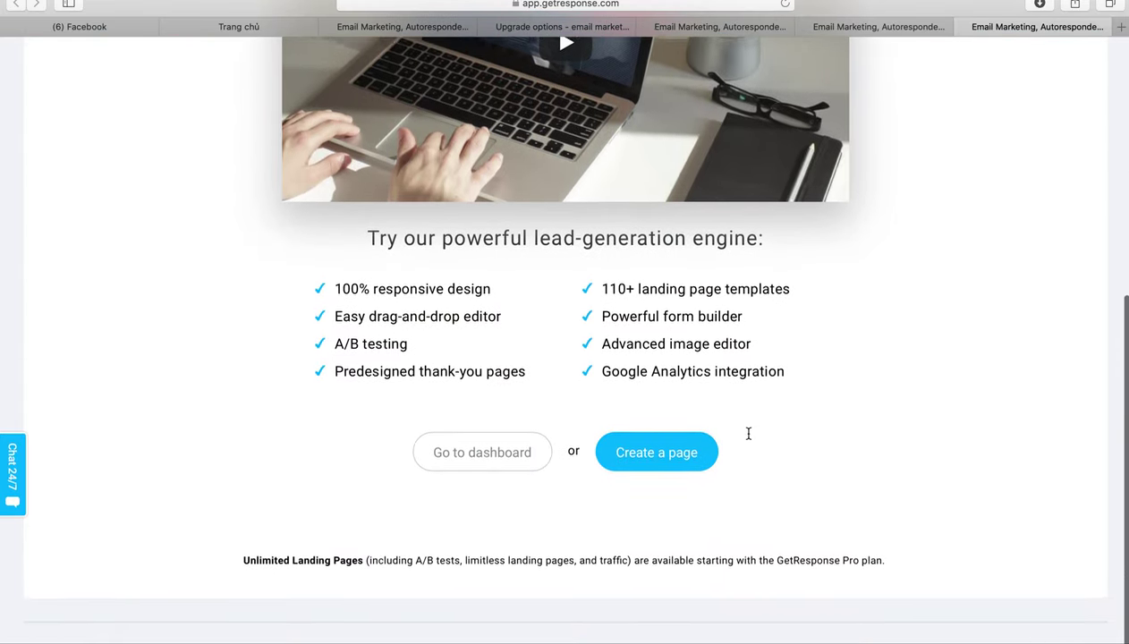
{"action": "scroll", "coordinate": [430, 313], "scroll_direction": "up", "scroll_amount": 5}
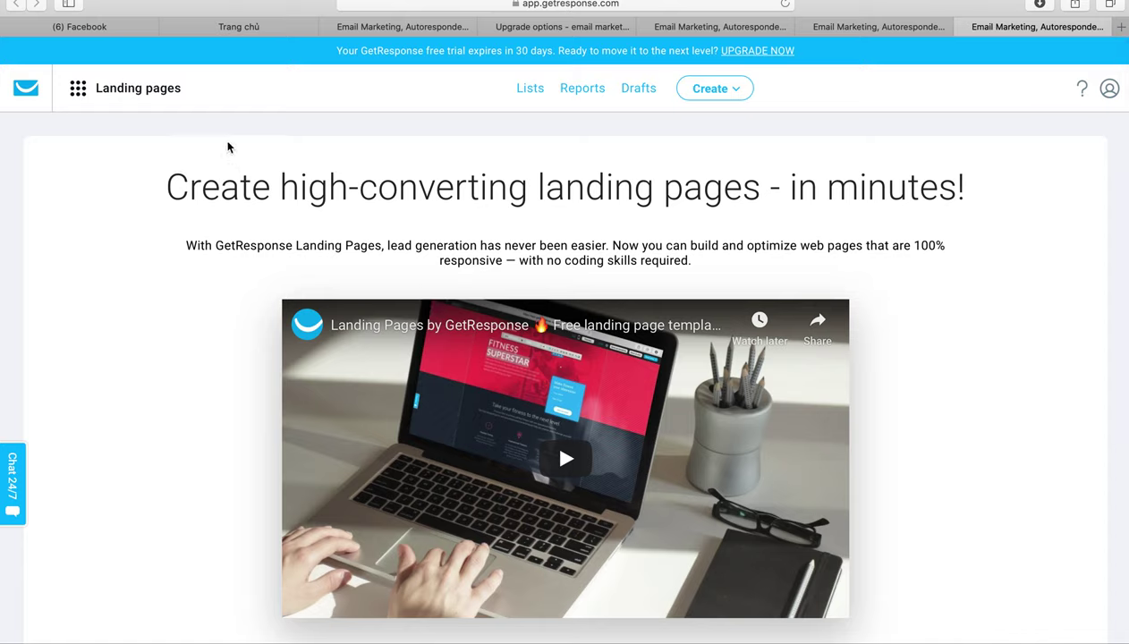
Step: Look over the list of available tools and the open Simple CRM pipeline and webinar setup pages
{"action": "left_click", "coordinate": [78, 90]}
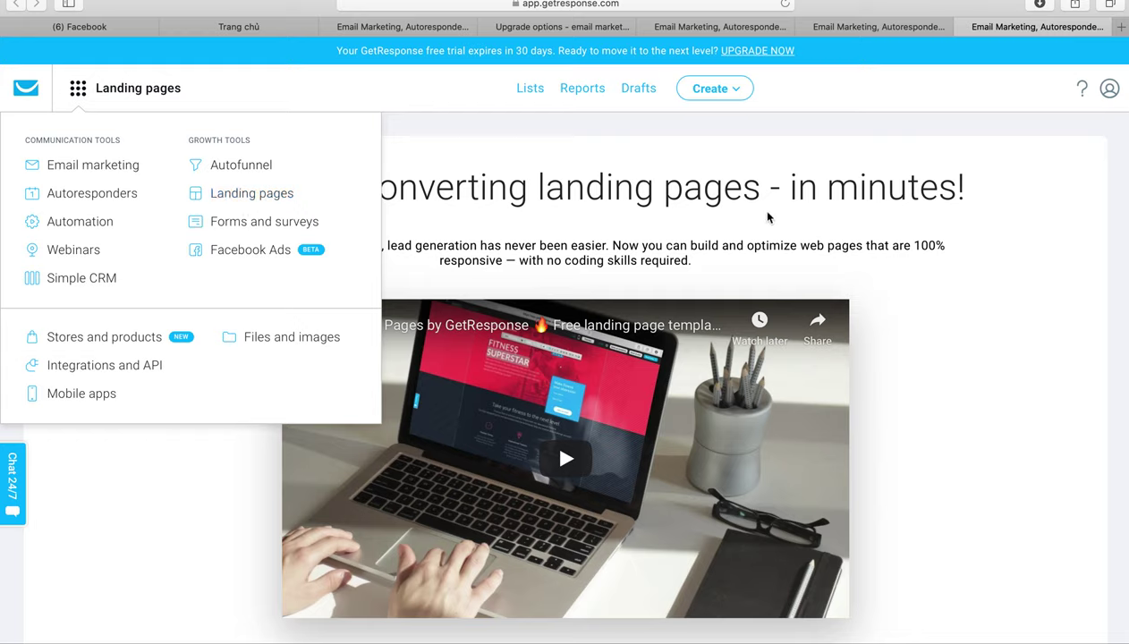
{"action": "left_click", "coordinate": [792, 170]}
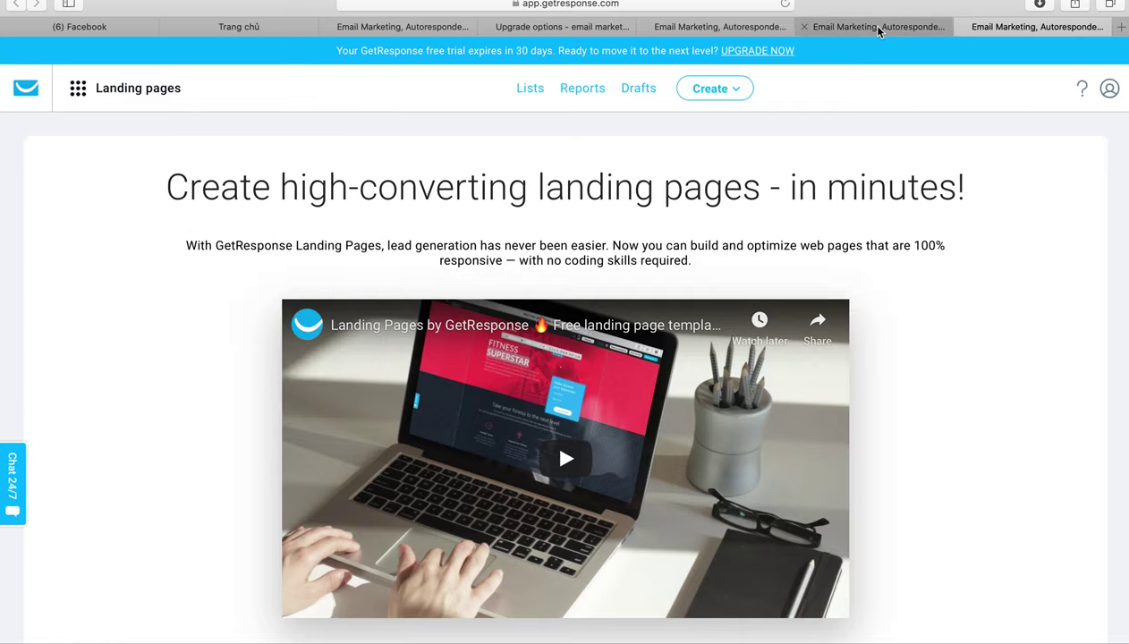
{"action": "left_click", "coordinate": [880, 28]}
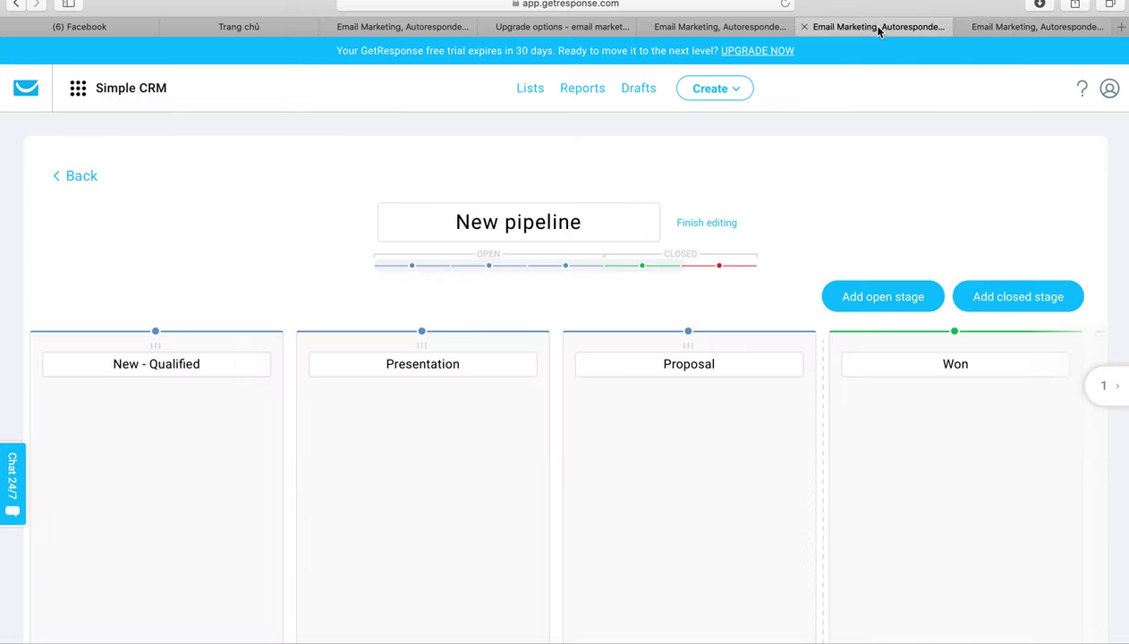
{"action": "scroll", "coordinate": [685, 333], "scroll_direction": "down", "scroll_amount": 3}
{"action": "scroll", "coordinate": [686, 333], "scroll_direction": "up", "scroll_amount": 3}
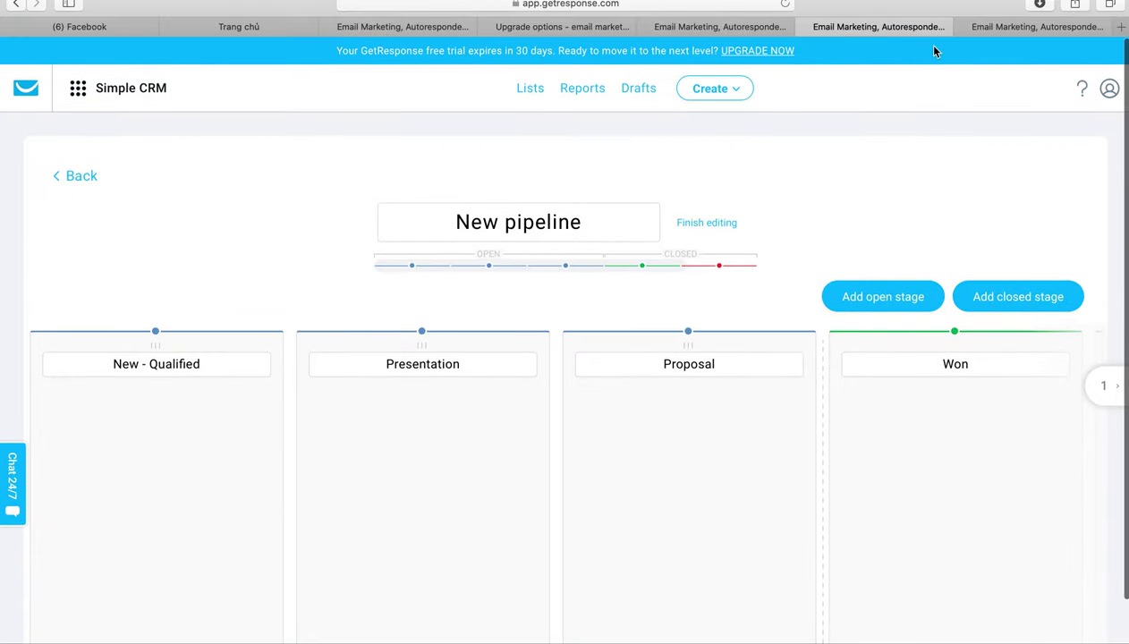
{"action": "left_click", "coordinate": [730, 31]}
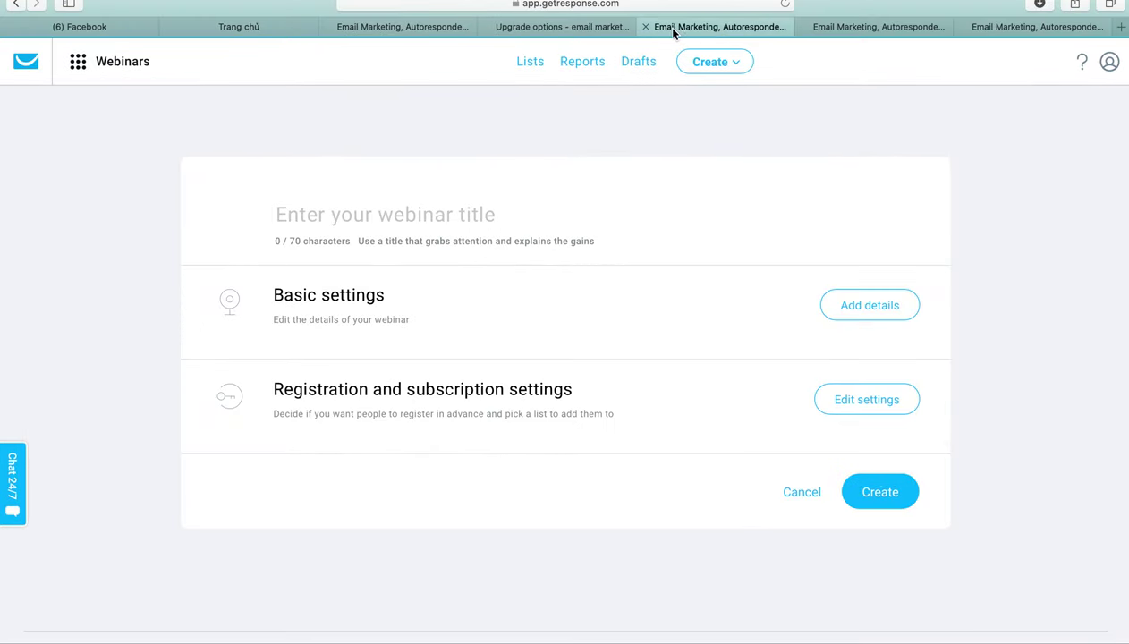
Step: Examine the upgrade options page, from the plan prices down to the testimonials and frequently asked questions
{"action": "left_click", "coordinate": [550, 30]}
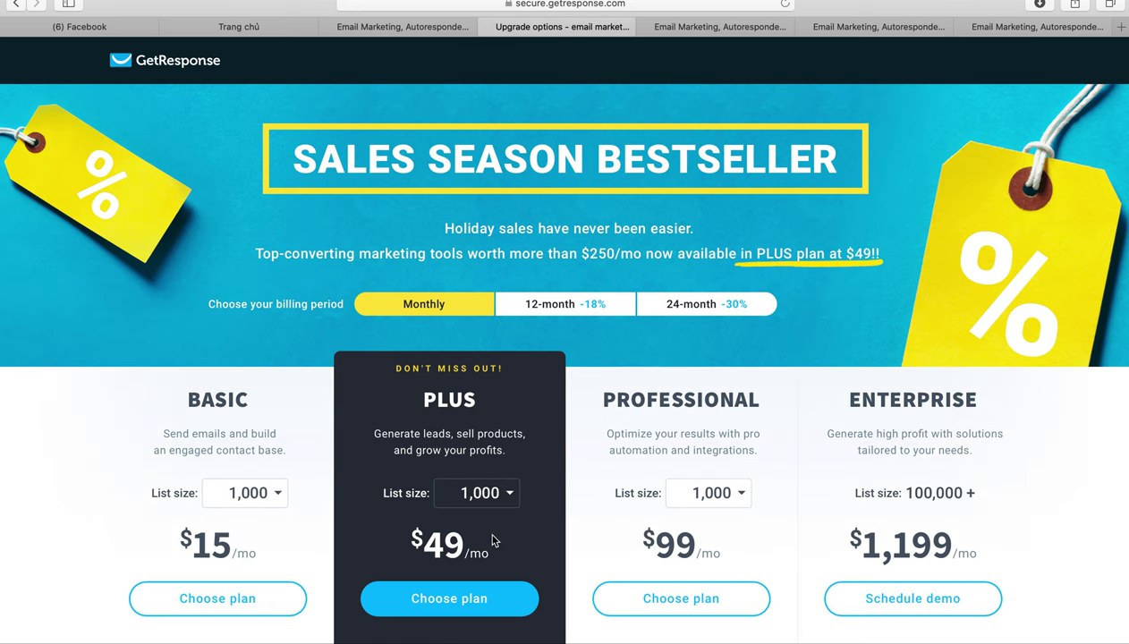
{"action": "scroll", "coordinate": [493, 540], "scroll_direction": "down", "scroll_amount": 1}
{"action": "scroll", "coordinate": [492, 539], "scroll_direction": "down", "scroll_amount": 5}
{"action": "scroll", "coordinate": [494, 537], "scroll_direction": "up", "scroll_amount": 5}
{"action": "scroll", "coordinate": [494, 528], "scroll_direction": "down", "scroll_amount": 10}
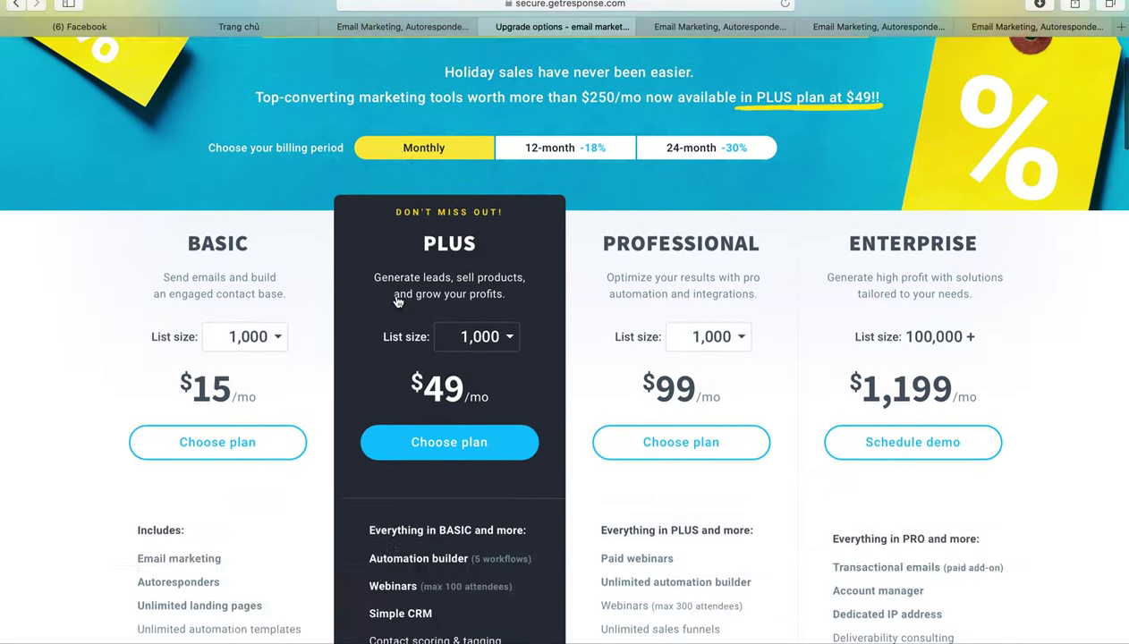
{"action": "scroll", "coordinate": [398, 302], "scroll_direction": "down", "scroll_amount": 20}
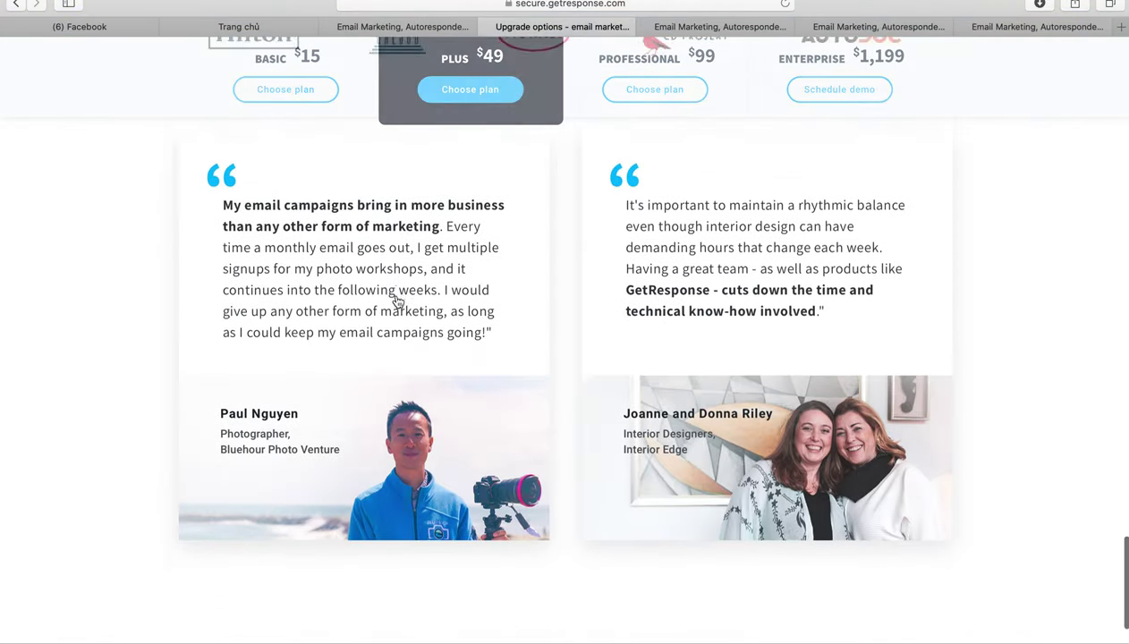
{"action": "scroll", "coordinate": [398, 302], "scroll_direction": "down", "scroll_amount": 4}
{"action": "scroll", "coordinate": [398, 302], "scroll_direction": "up", "scroll_amount": 12}
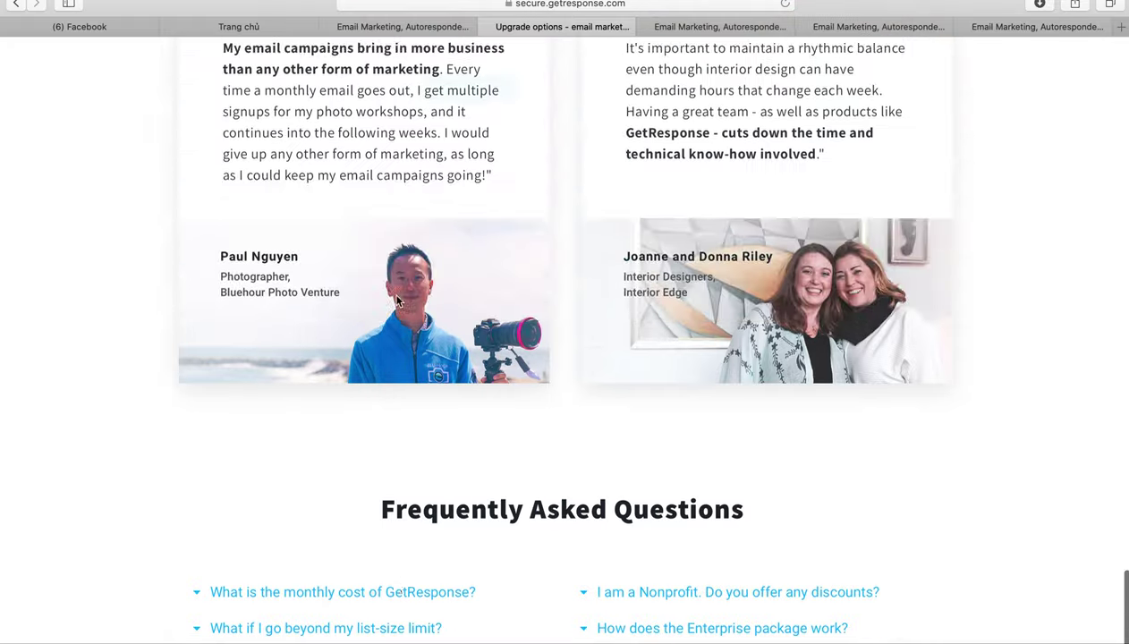
{"action": "scroll", "coordinate": [399, 302], "scroll_direction": "up", "scroll_amount": 15}
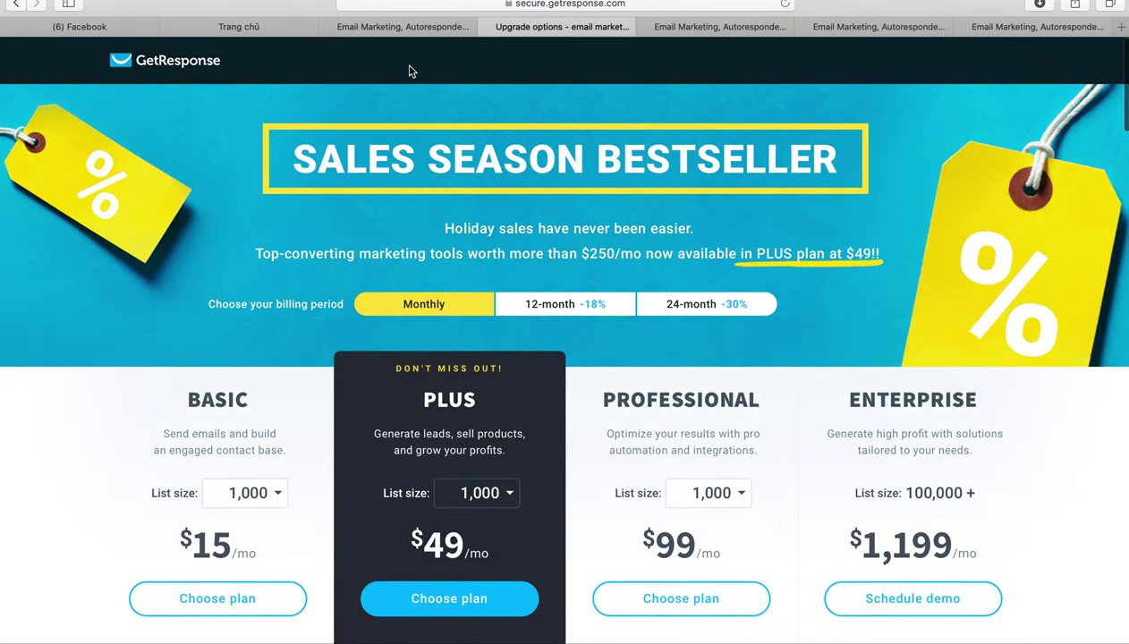
Step: Close the FTU-Topica course site's tab and return to the GetResponse dashboard
{"action": "left_click", "coordinate": [386, 28]}
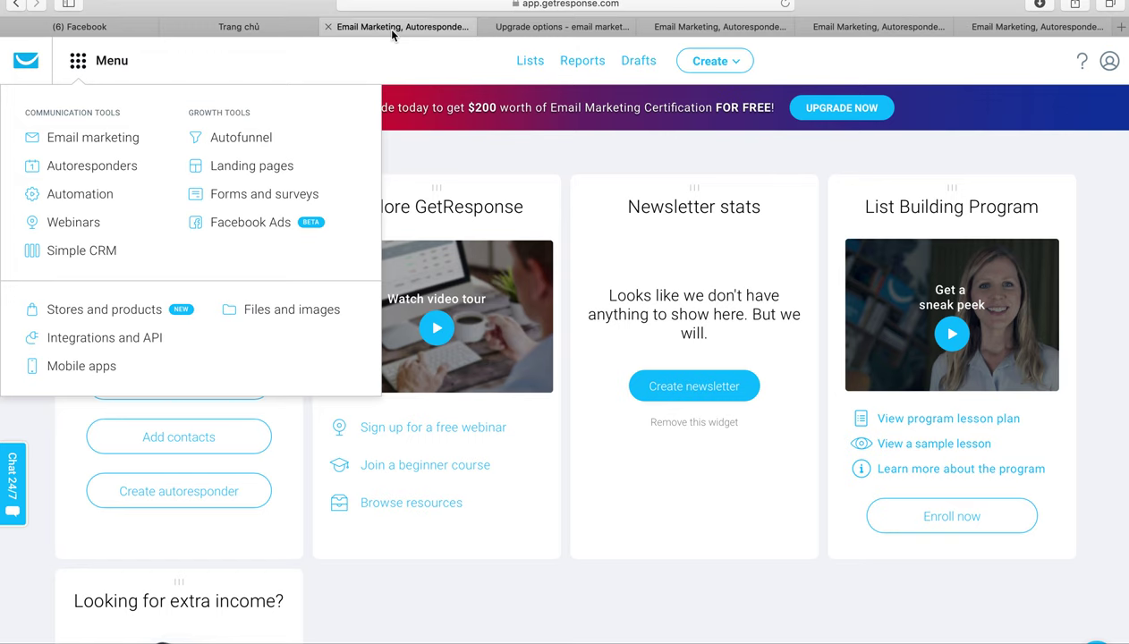
{"action": "left_click", "coordinate": [571, 28]}
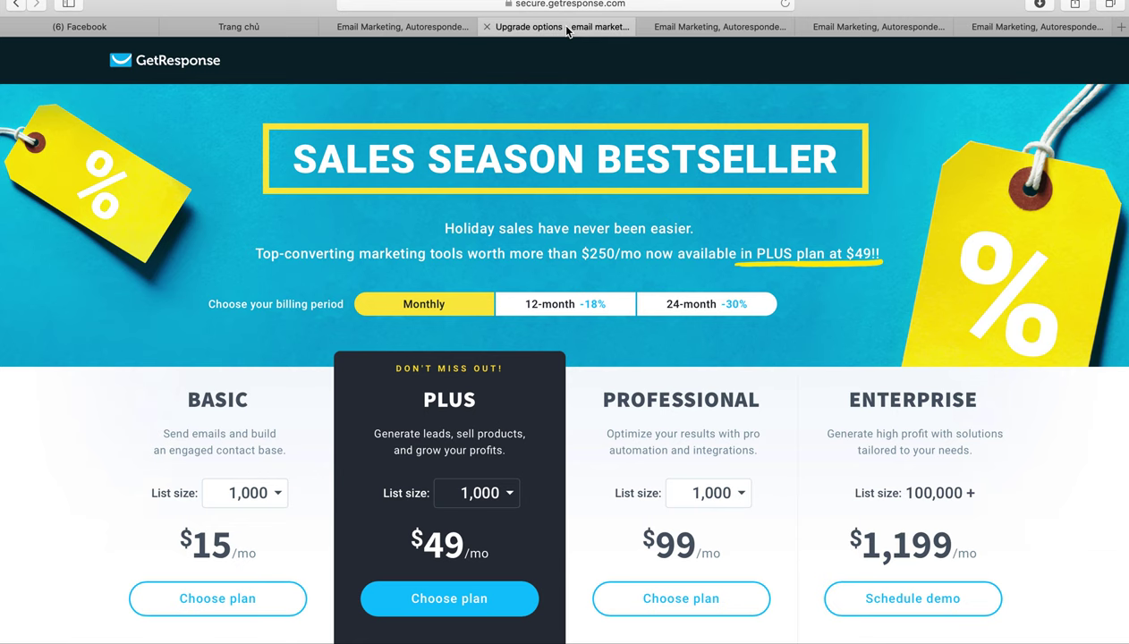
{"action": "left_click", "coordinate": [382, 29]}
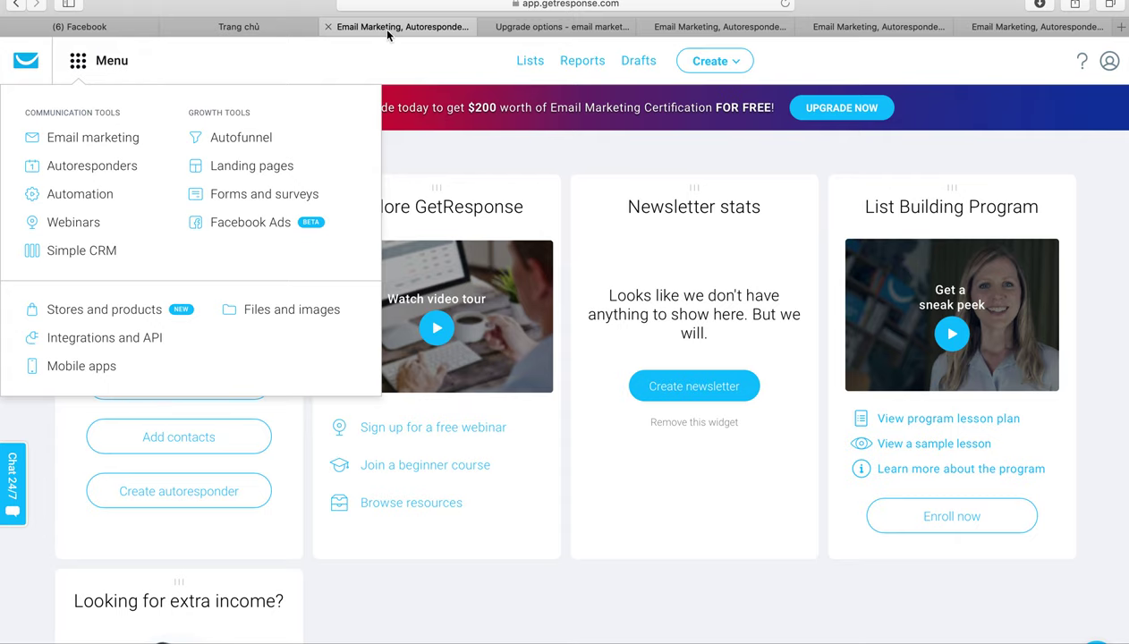
{"action": "left_click", "coordinate": [272, 27]}
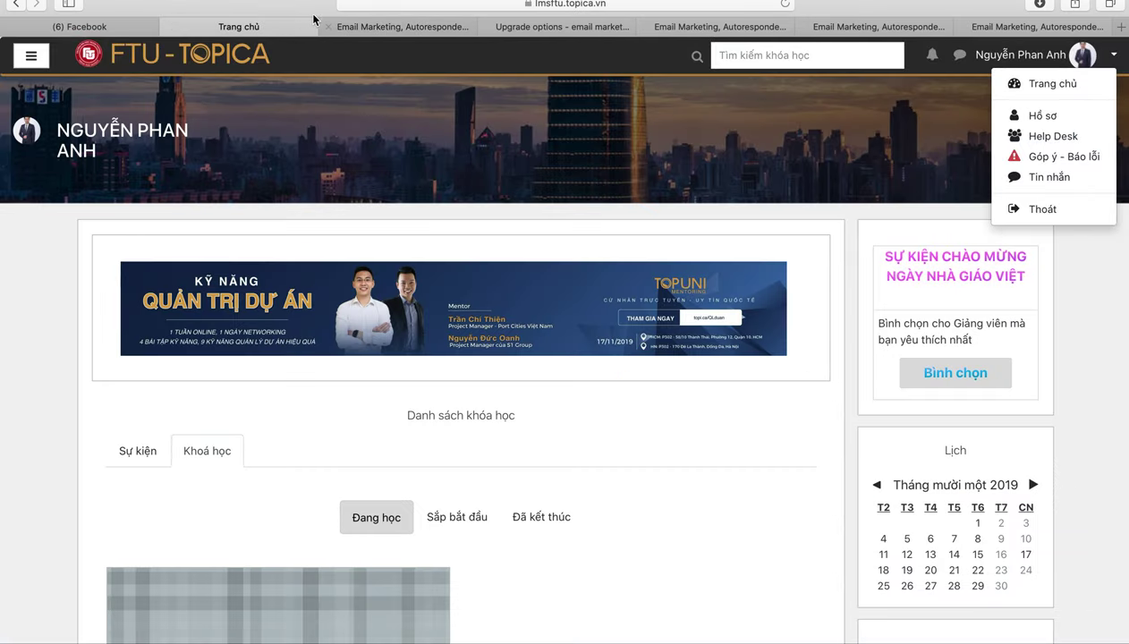
{"action": "left_click", "coordinate": [169, 27]}
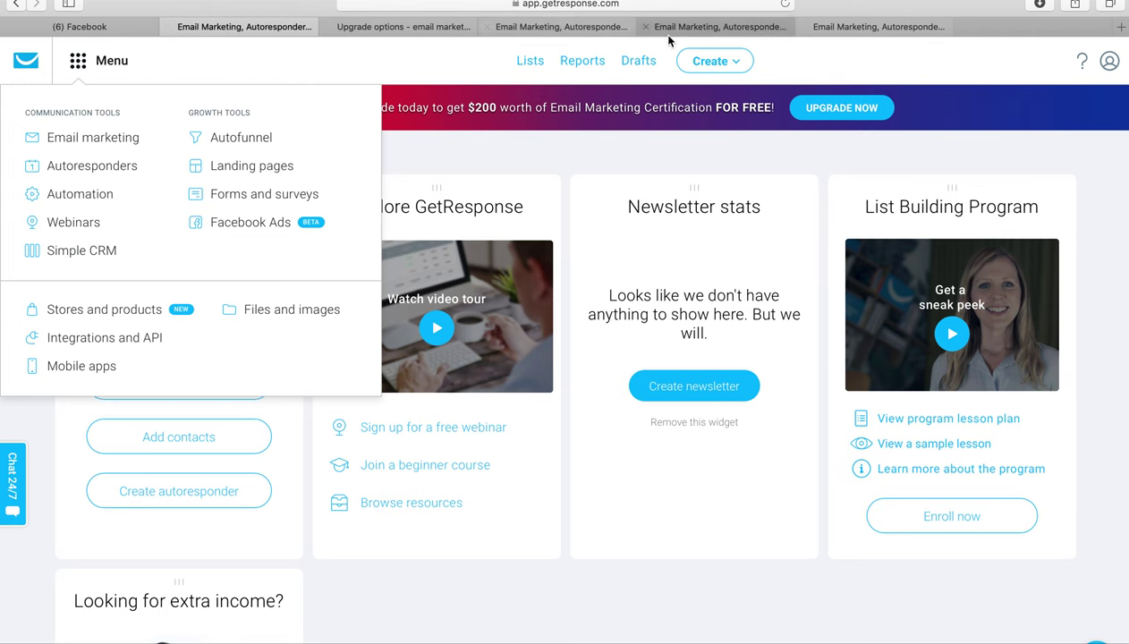
Step: From the webinar setup page, go to Email marketing and create a newsletter with the Drag-and-Drop Email Editor
{"action": "left_click", "coordinate": [411, 27]}
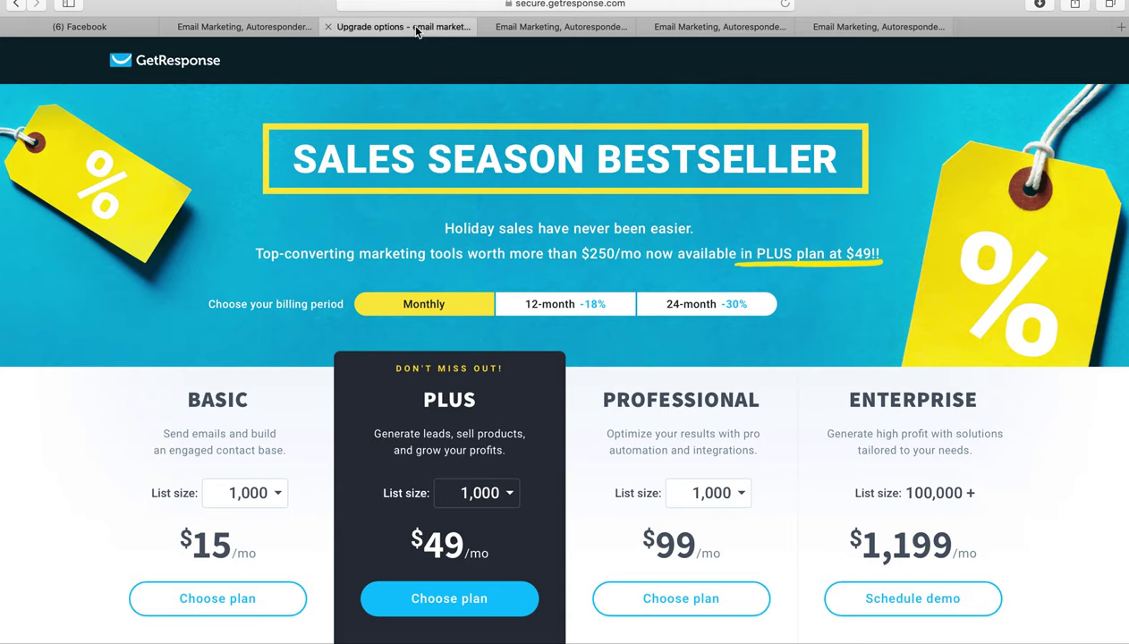
{"action": "left_click", "coordinate": [561, 27]}
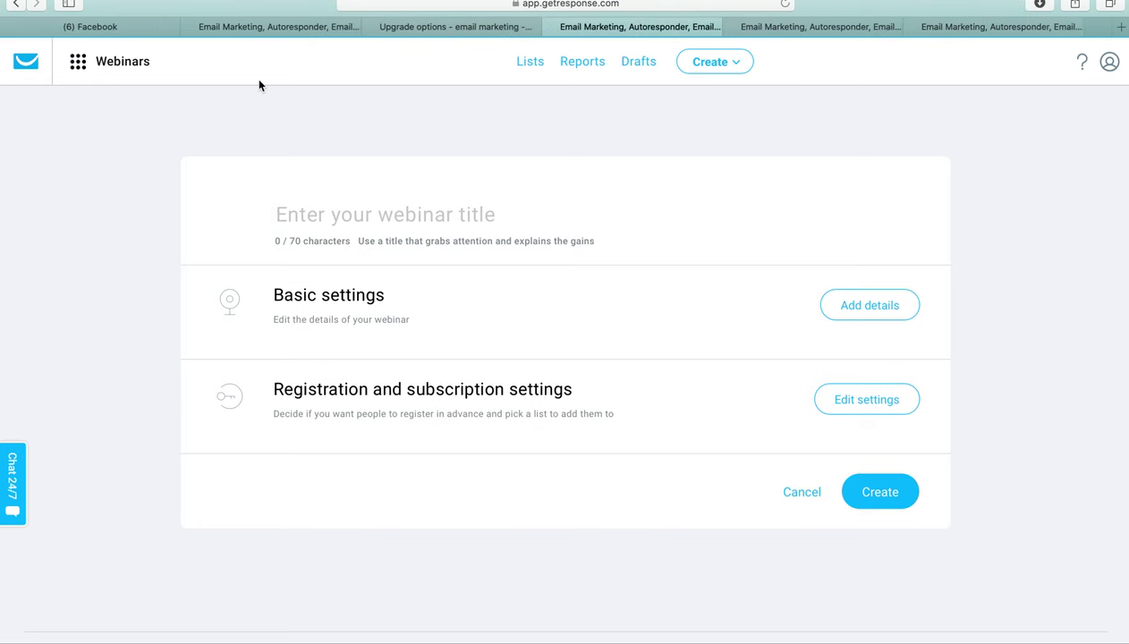
{"action": "left_click", "coordinate": [80, 77]}
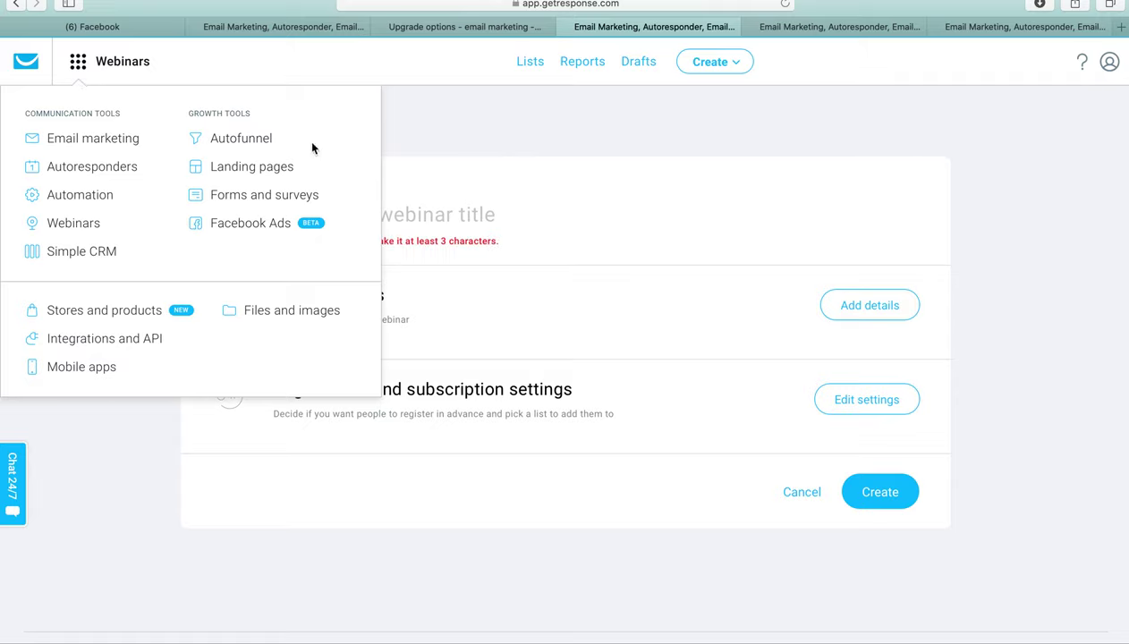
{"action": "left_click", "coordinate": [80, 151]}
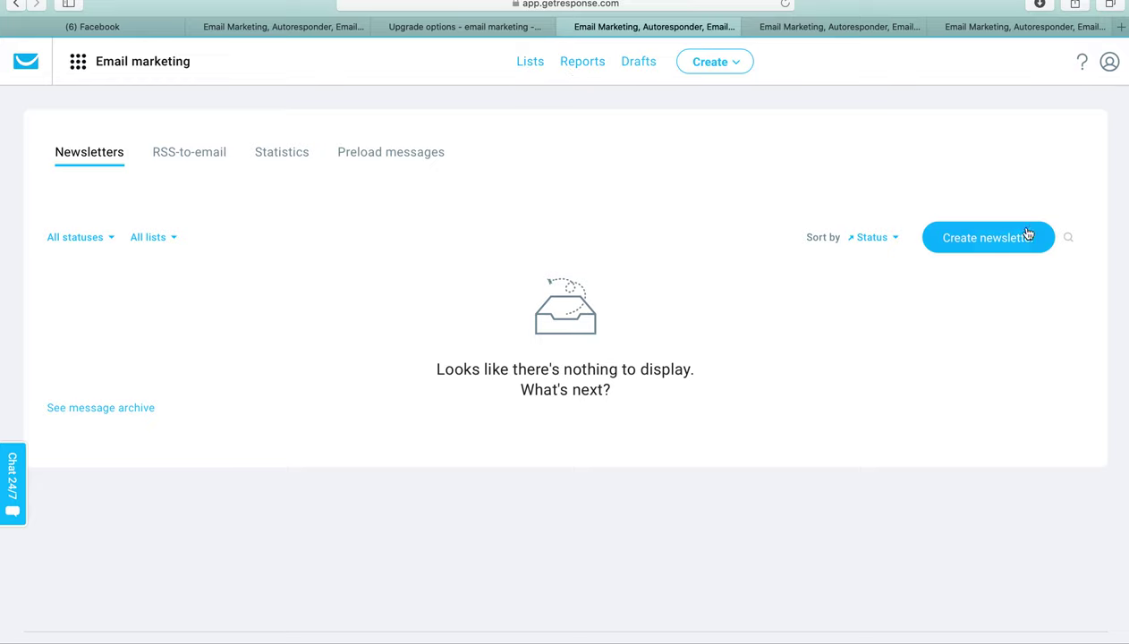
{"action": "left_click", "coordinate": [987, 249]}
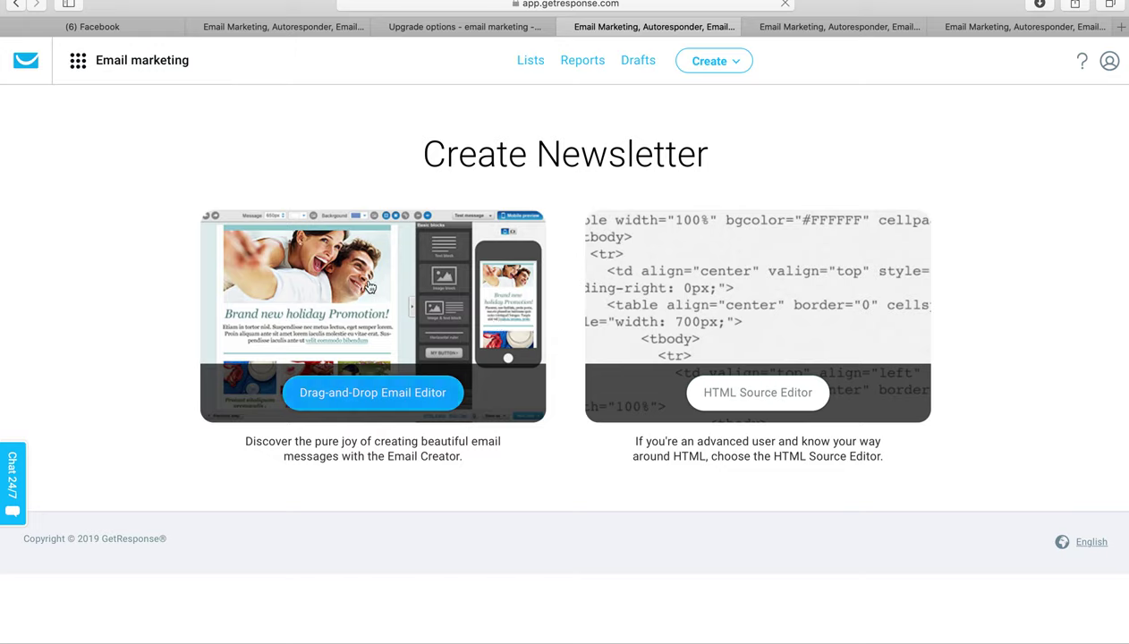
{"action": "left_click", "coordinate": [387, 411]}
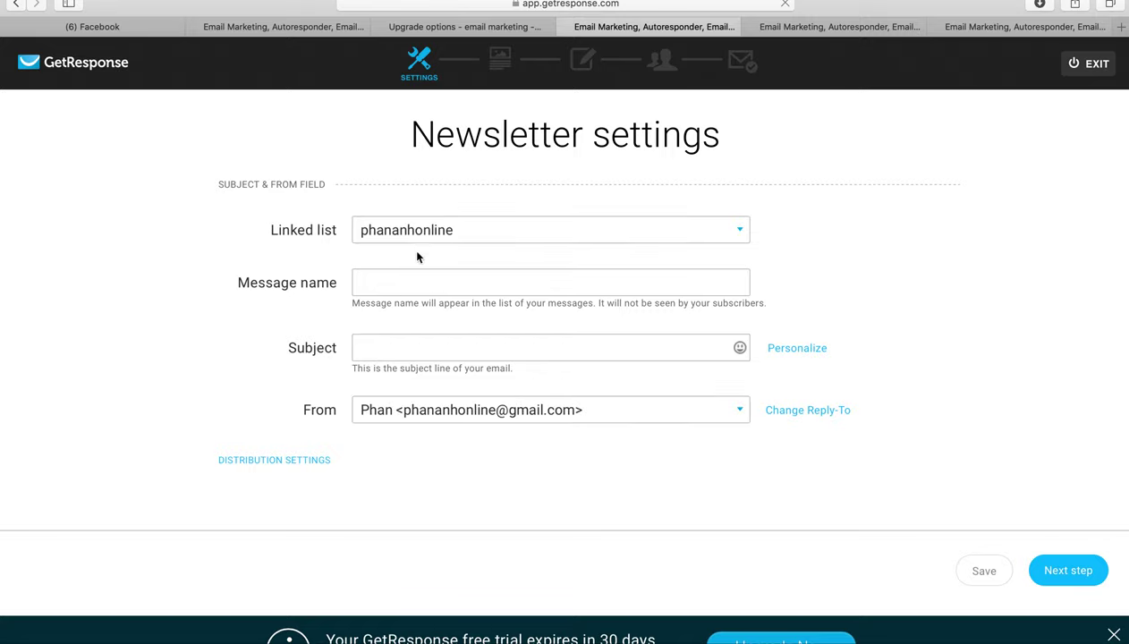
Step: Examine the message name, subject and sender address fields in the newsletter settings
{"action": "left_click", "coordinate": [454, 283]}
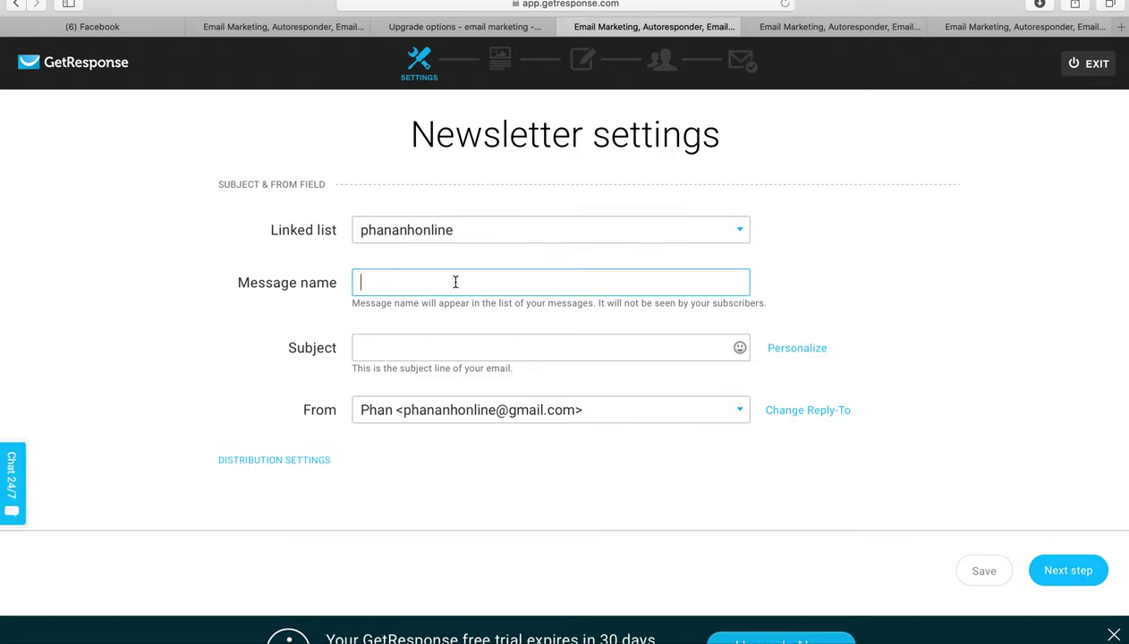
{"action": "left_click", "coordinate": [454, 350]}
{"action": "left_click", "coordinate": [508, 405]}
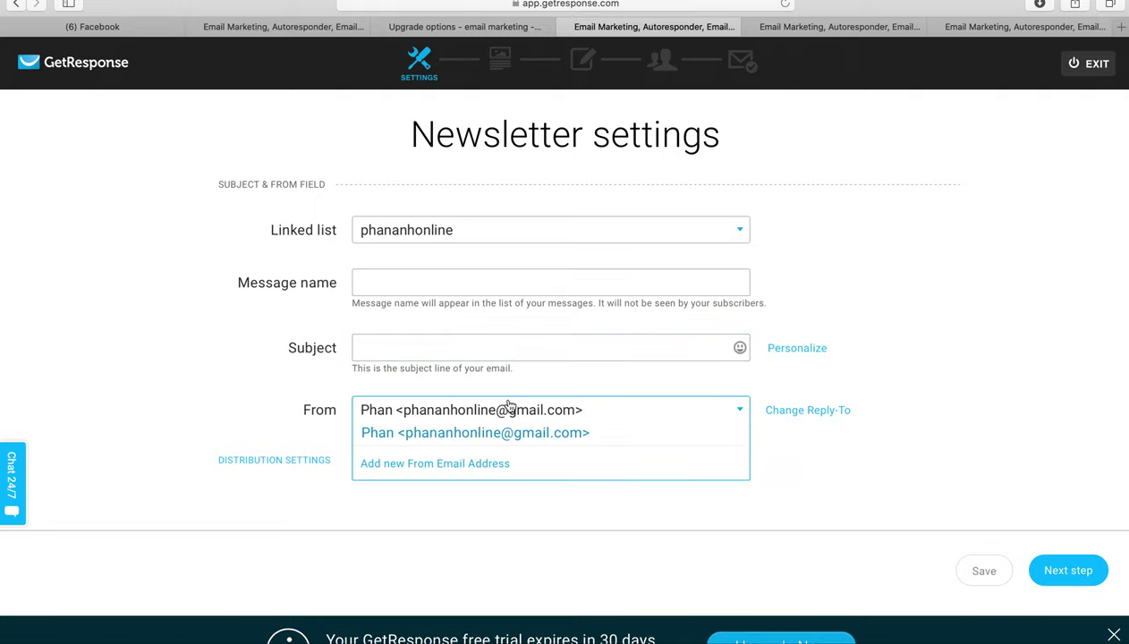
{"action": "left_click", "coordinate": [507, 405]}
{"action": "left_click", "coordinate": [450, 351]}
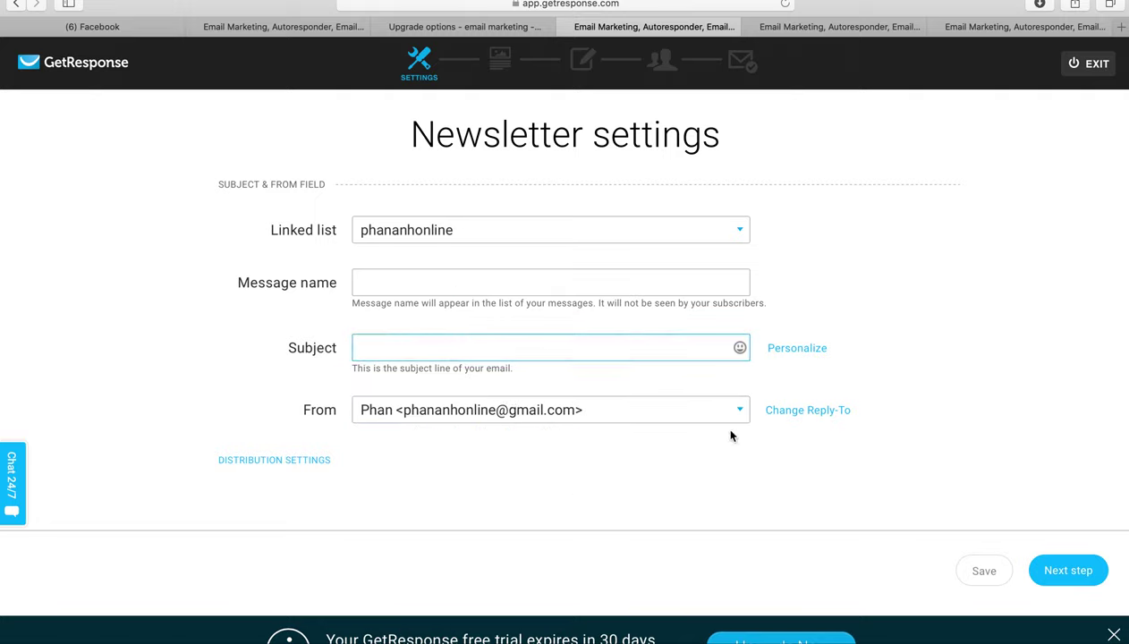
Step: Name the message "Testing", set the subject to "Khoá học Email Marketing Chuyên nghiệp" and continue to the template selection
{"action": "left_click", "coordinate": [435, 282]}
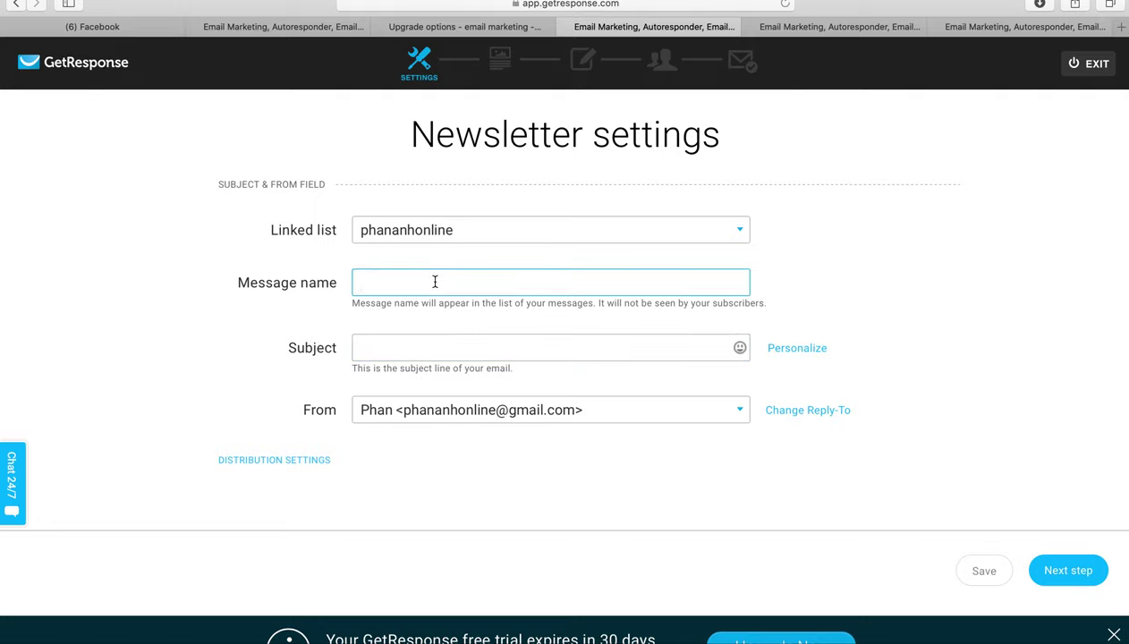
{"action": "type", "text": "Testing"}
{"action": "left_click", "coordinate": [361, 348]}
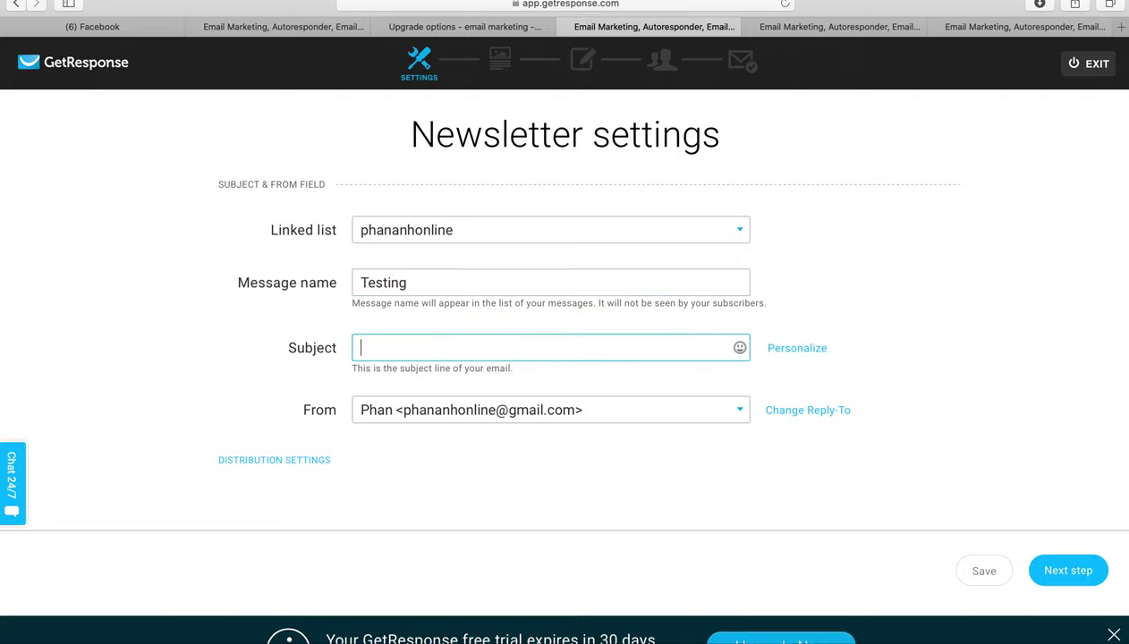
{"action": "type", "text": "Khoá học Email "}
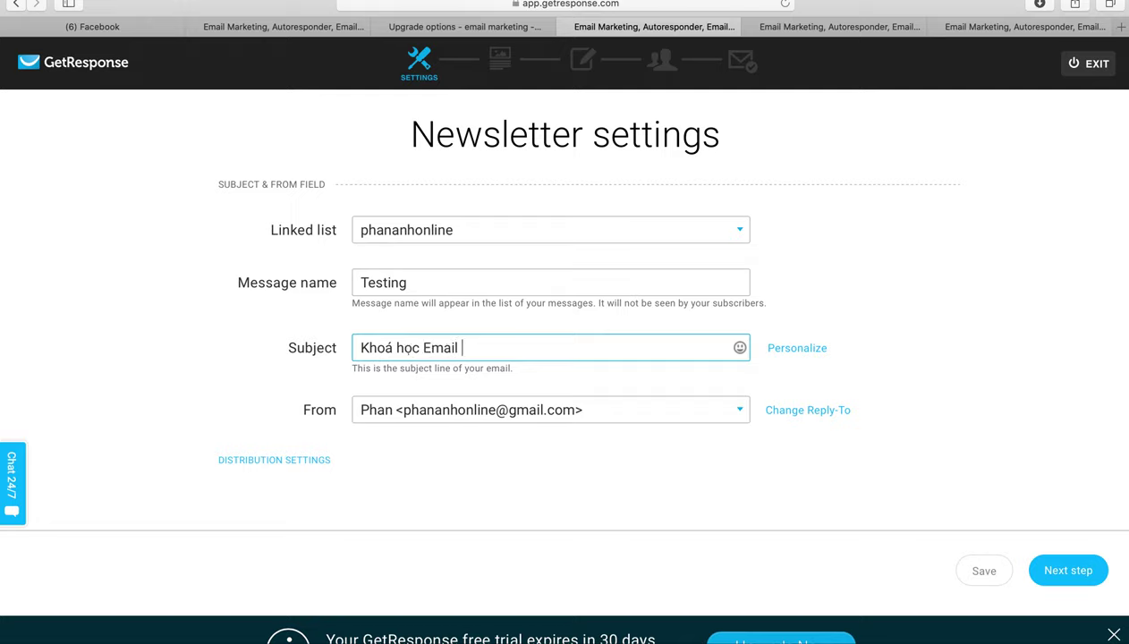
{"action": "type", "text": "Marketing Chuyê"}
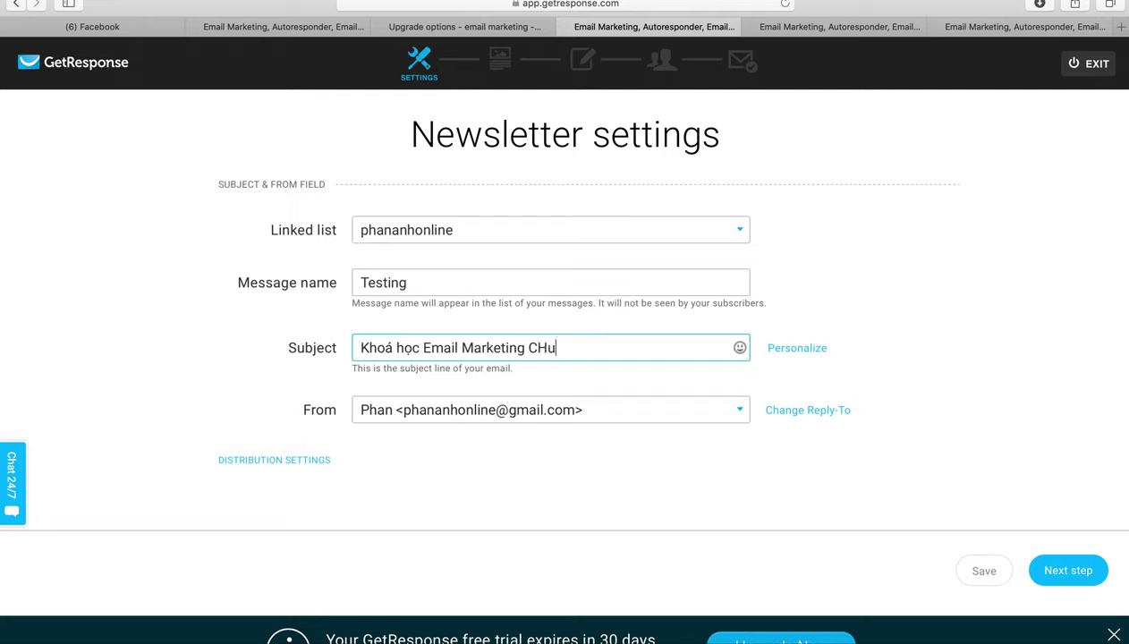
{"action": "key", "text": "BackSpace"}
{"action": "key", "text": "BackSpace"}
{"action": "key", "text": "BackSpace"}
{"action": "type", "text": "uyên nghiệp"}
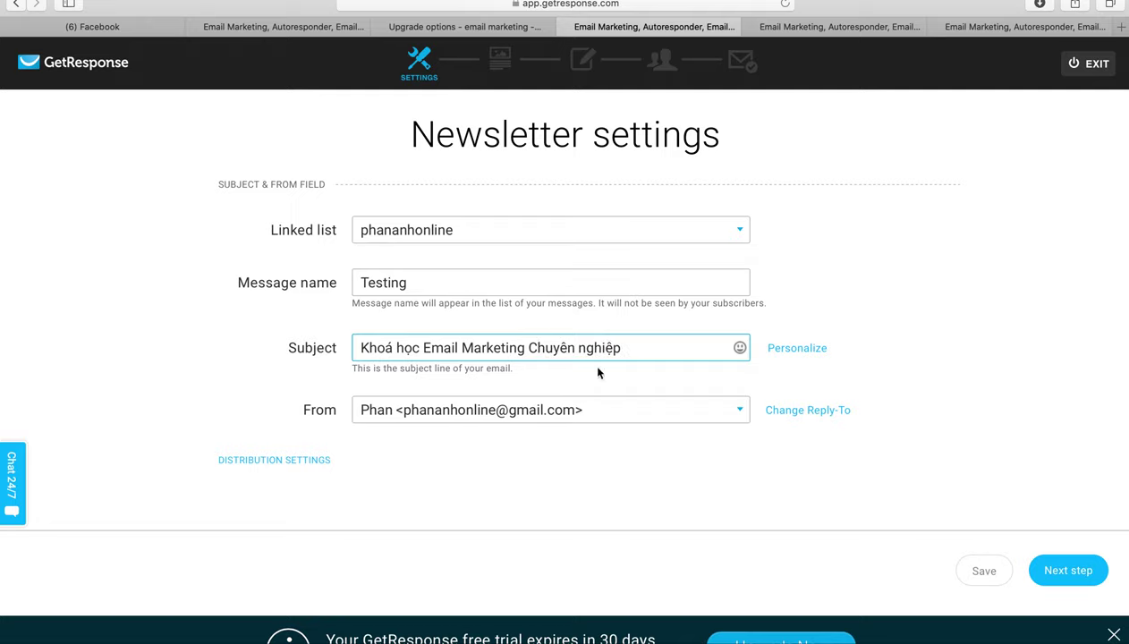
{"action": "left_click", "coordinate": [1088, 578]}
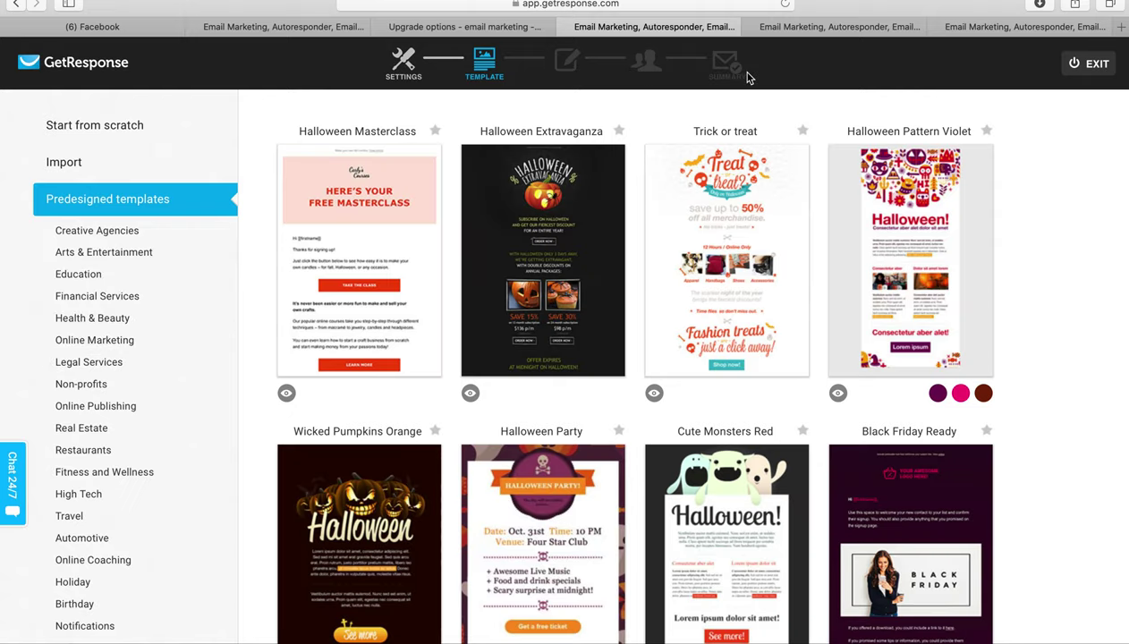
Step: Browse the predesigned newsletter templates and examine the designs in the Education category
{"action": "scroll", "coordinate": [625, 252], "scroll_direction": "down", "scroll_amount": 5}
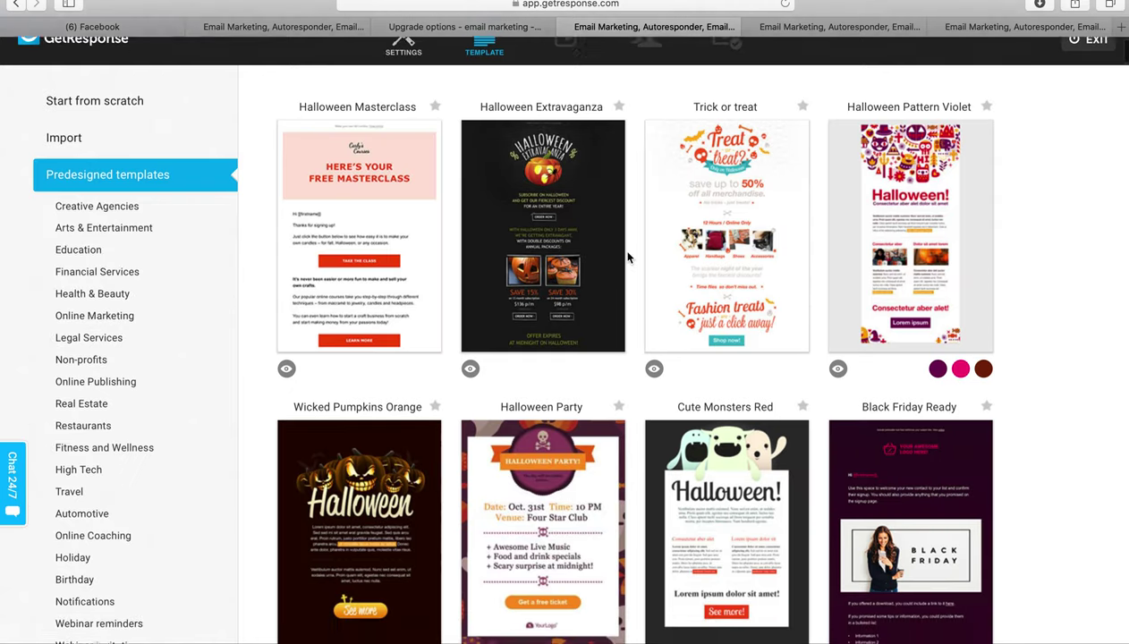
{"action": "scroll", "coordinate": [182, 247], "scroll_direction": "up", "scroll_amount": 4}
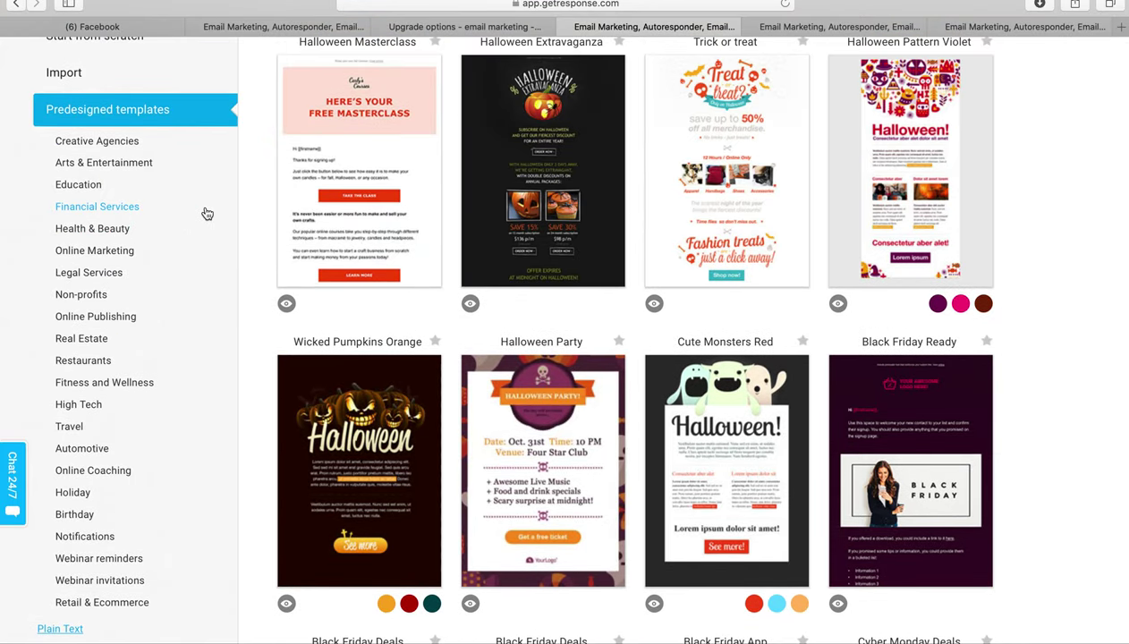
{"action": "mouse_move", "coordinate": [682, 387]}
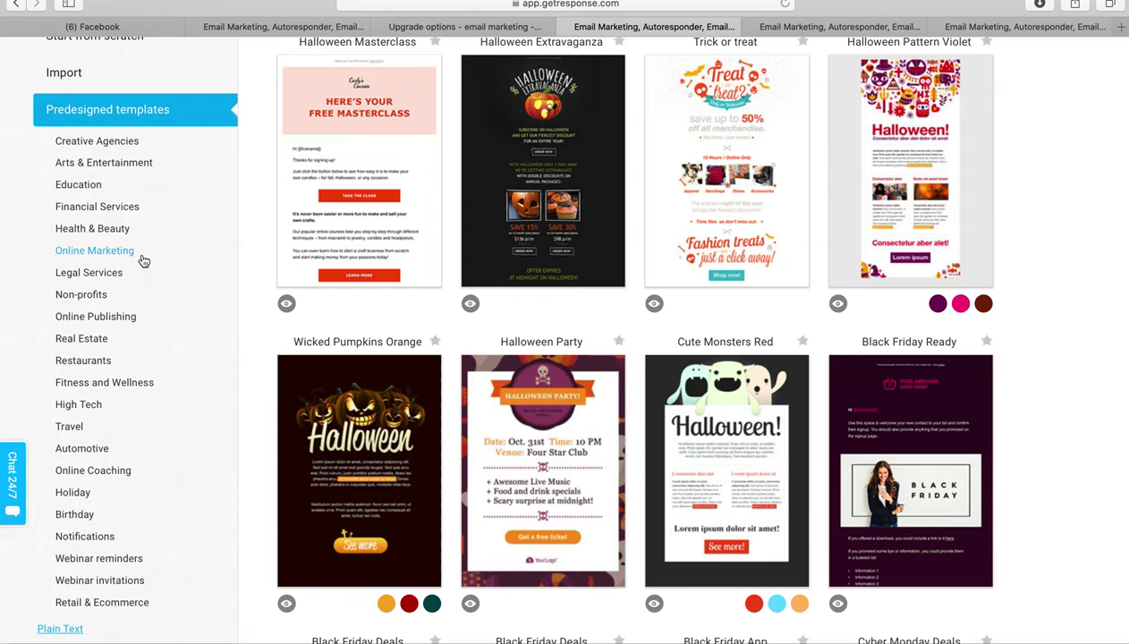
{"action": "left_click", "coordinate": [90, 188]}
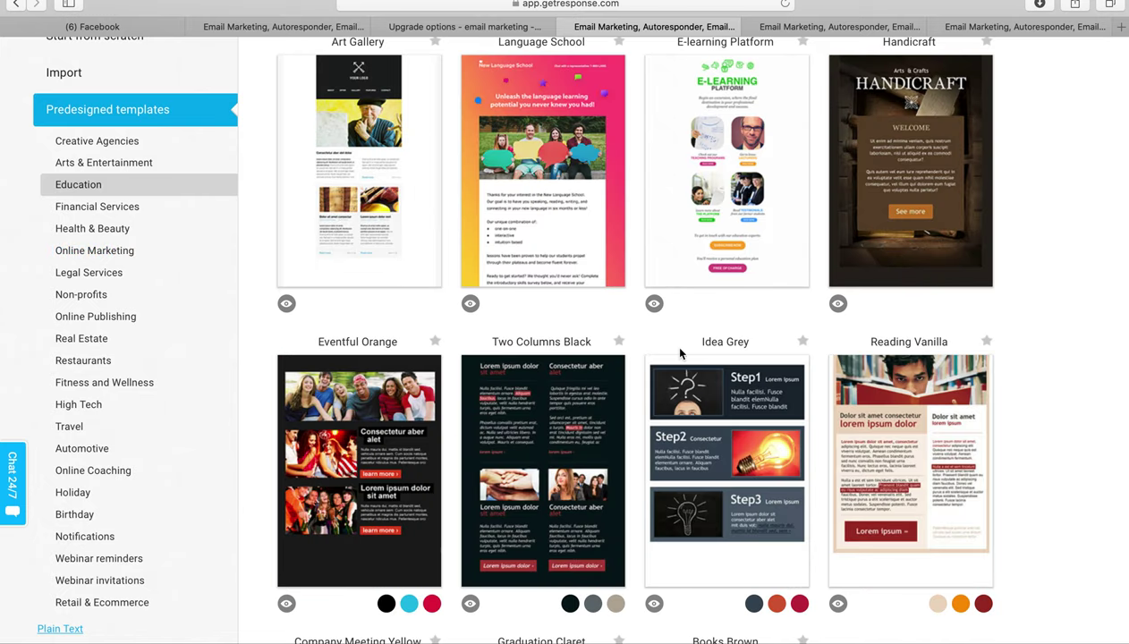
{"action": "scroll", "coordinate": [680, 354], "scroll_direction": "down", "scroll_amount": 3}
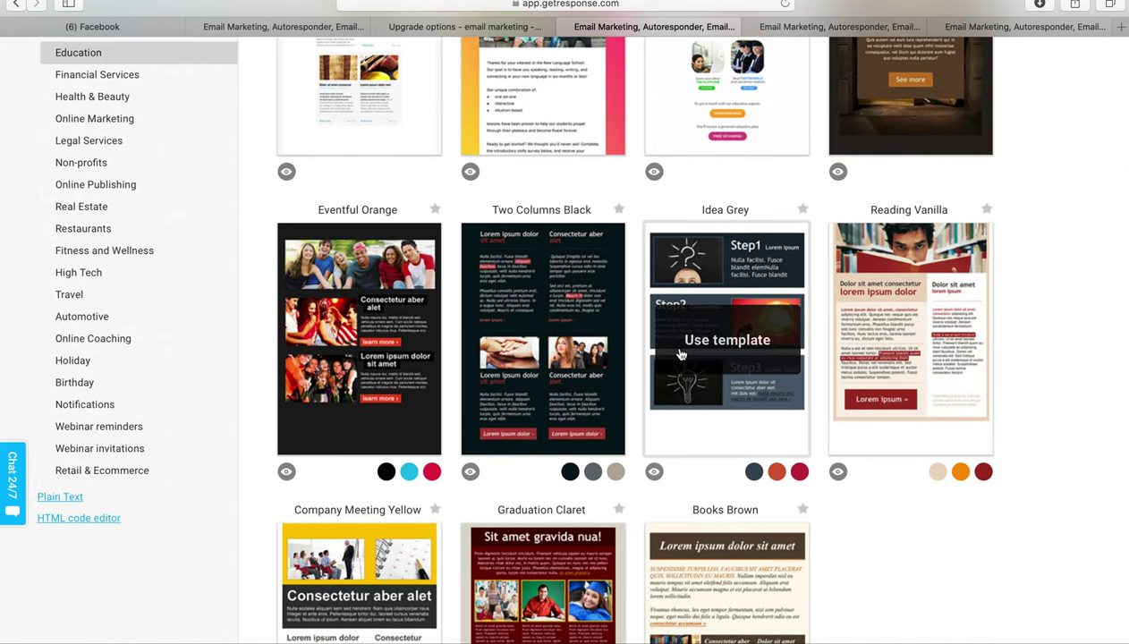
{"action": "scroll", "coordinate": [680, 354], "scroll_direction": "down", "scroll_amount": 5}
{"action": "scroll", "coordinate": [680, 354], "scroll_direction": "up", "scroll_amount": 3}
{"action": "scroll", "coordinate": [681, 355], "scroll_direction": "up", "scroll_amount": 4}
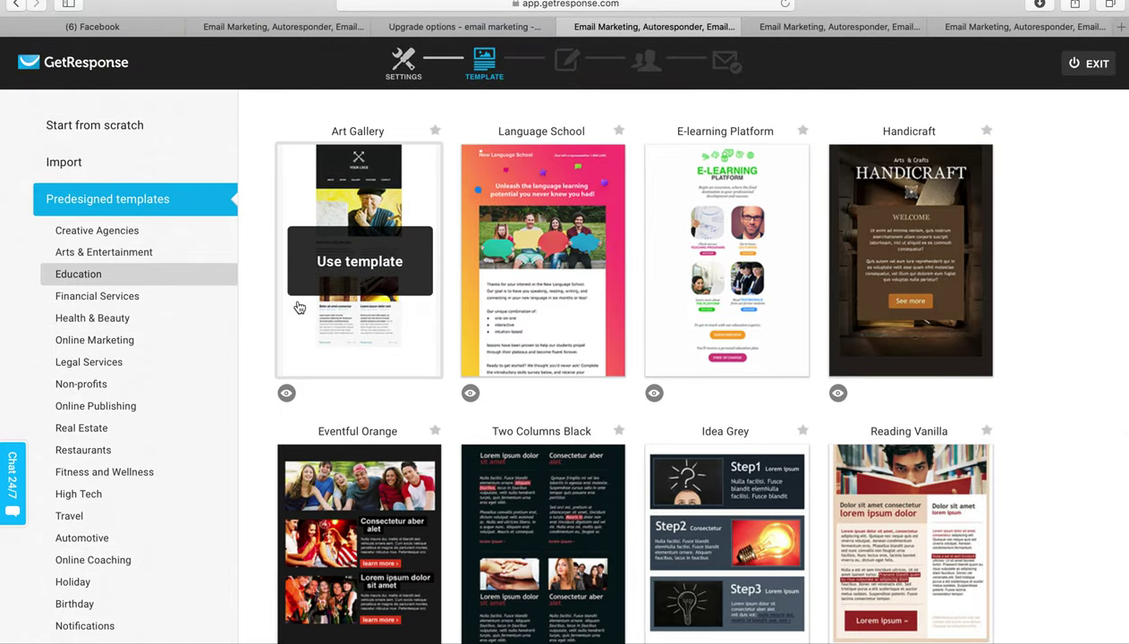
Step: Show the Creative Agencies templates and use the Industry Conference template for the newsletter
{"action": "left_click", "coordinate": [125, 232]}
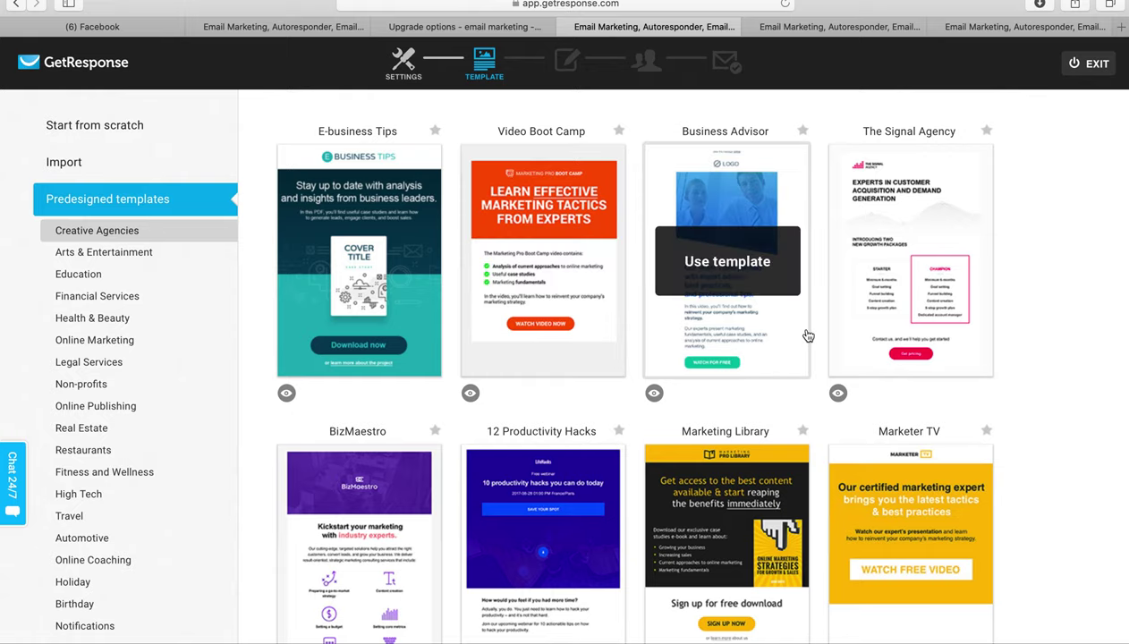
{"action": "scroll", "coordinate": [806, 335], "scroll_direction": "down", "scroll_amount": 3}
{"action": "scroll", "coordinate": [806, 334], "scroll_direction": "down", "scroll_amount": 8}
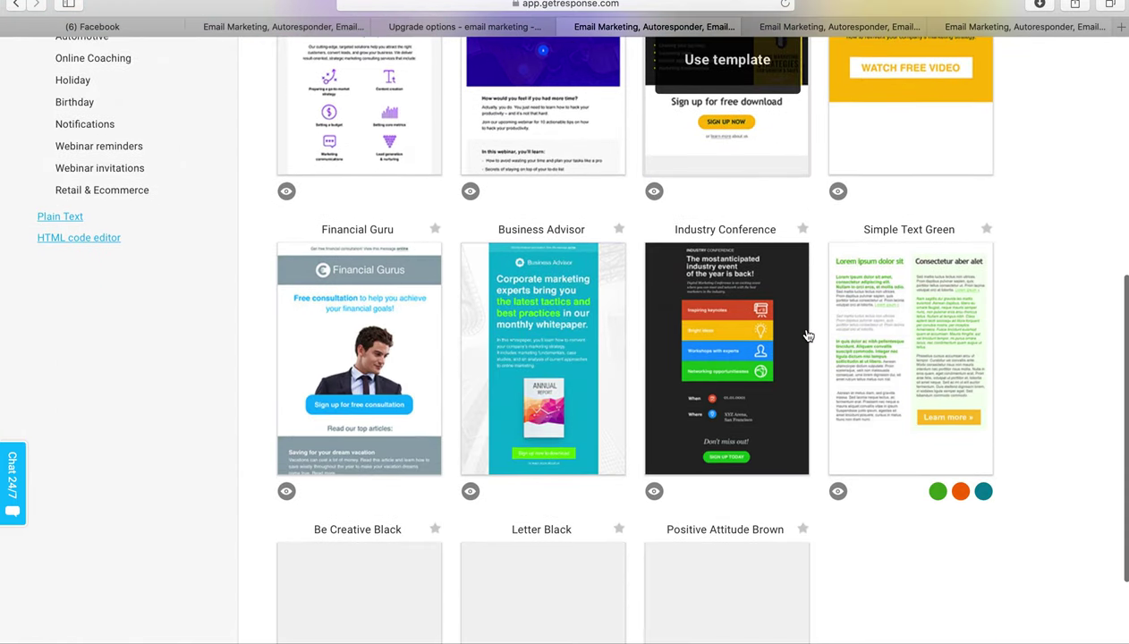
{"action": "scroll", "coordinate": [810, 537], "scroll_direction": "down", "scroll_amount": 2}
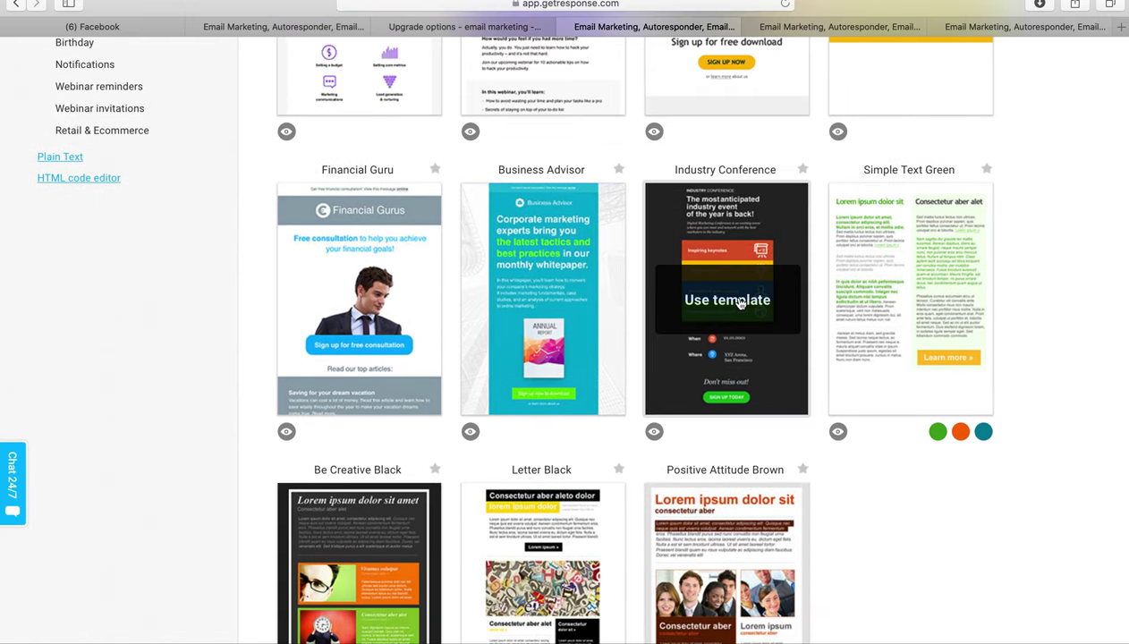
{"action": "left_click", "coordinate": [740, 303]}
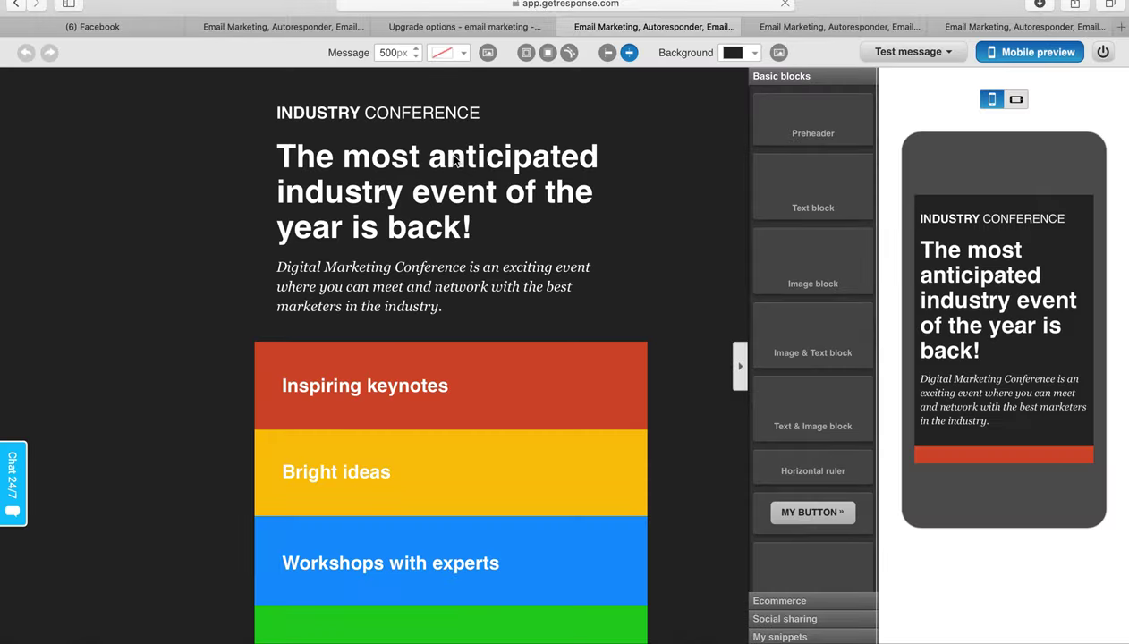
Step: Replace the "INDUSTRY CONFERENCE" text at the top of the newsletter with "KHOÁ HỌC EMAIL MARKETING"
{"action": "left_click", "coordinate": [339, 116]}
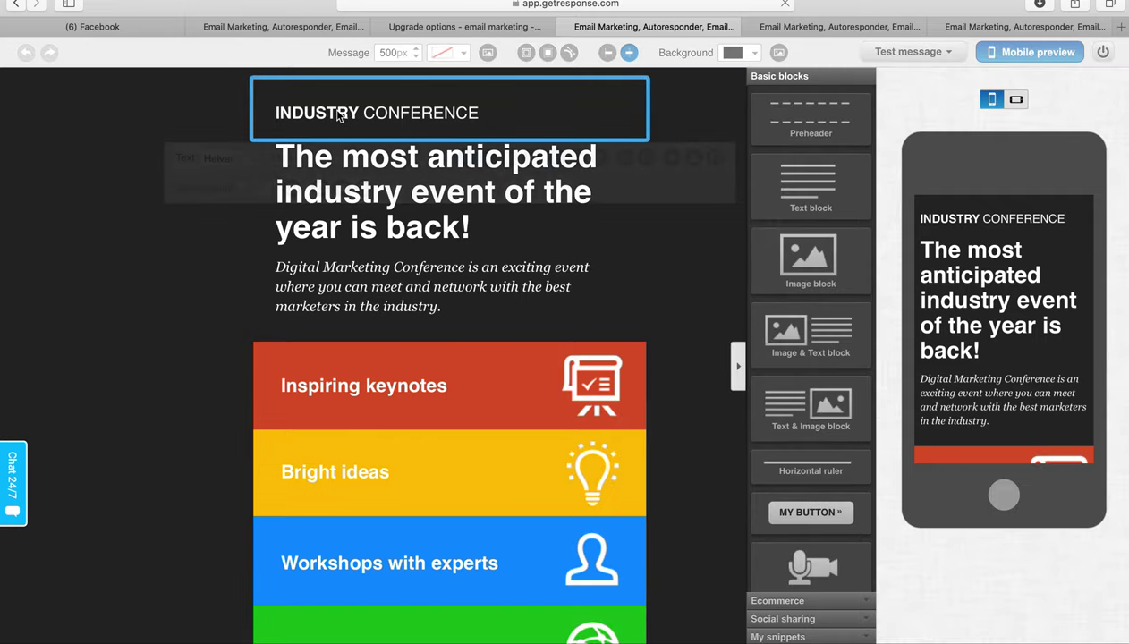
{"action": "left_click", "coordinate": [496, 113]}
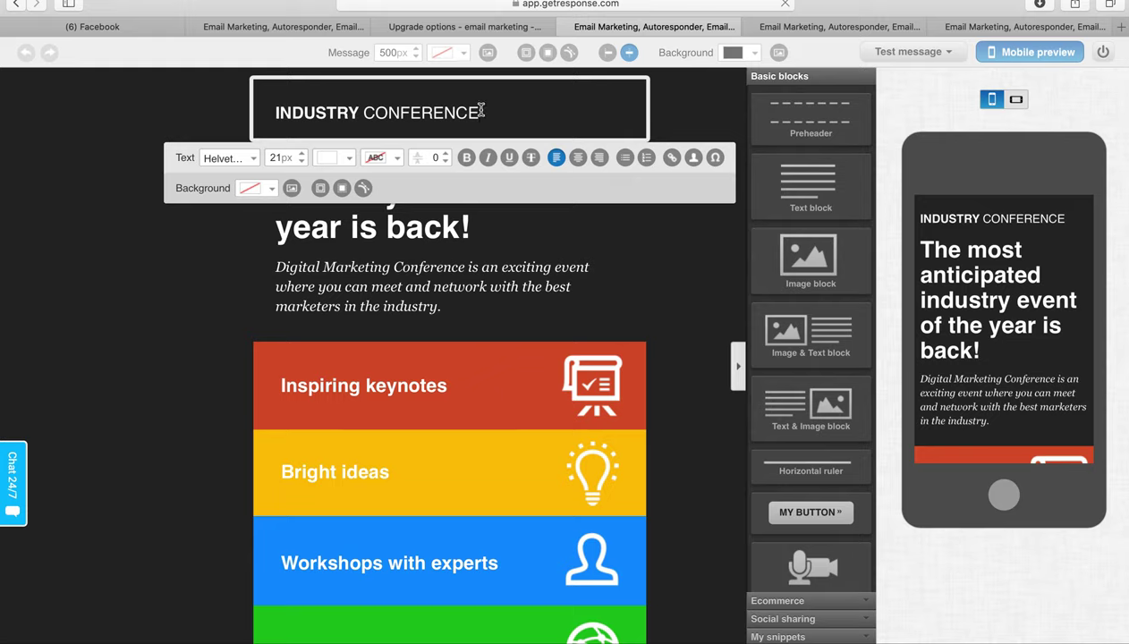
{"action": "left_click_drag", "start_coordinate": [483, 113], "coordinate": [247, 102]}
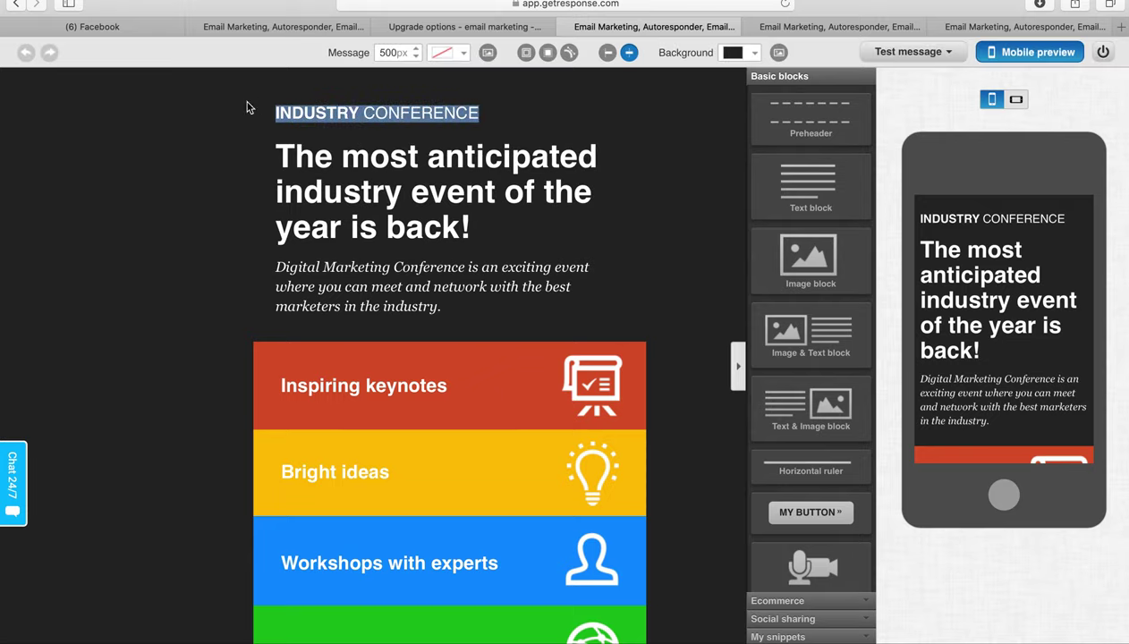
{"action": "left_click", "coordinate": [481, 108]}
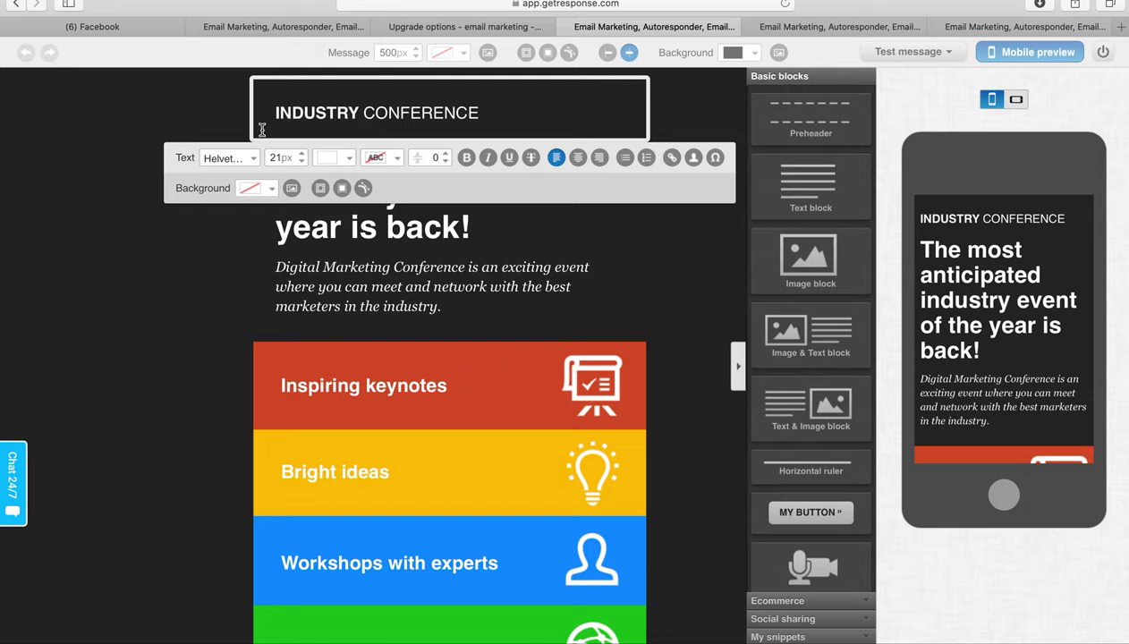
{"action": "left_click_drag", "start_coordinate": [269, 114], "coordinate": [587, 105]}
{"action": "type", "text": "KHOÁ HỌC EMAIL M"}
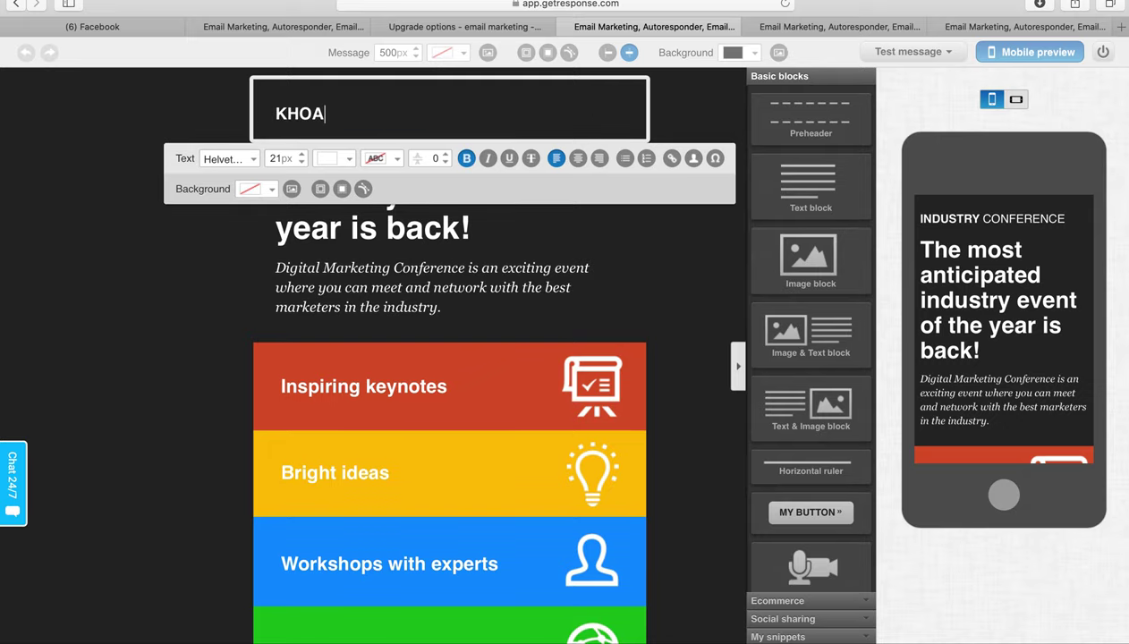
{"action": "type", "text": "ARKETING"}
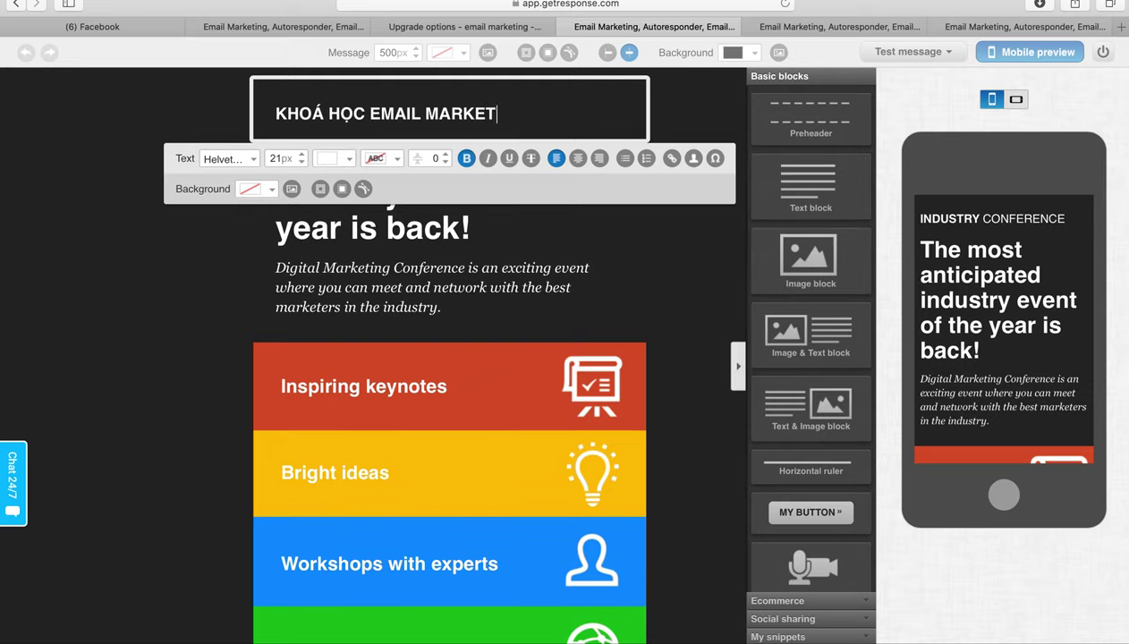
Step: Replace the large headline text with "TRỚ THÀNH CHUYÊN GIA EMAIL MARKETING NGAY LẬP TỨC SAU KHOÁ HỌC"
{"action": "left_click", "coordinate": [506, 310]}
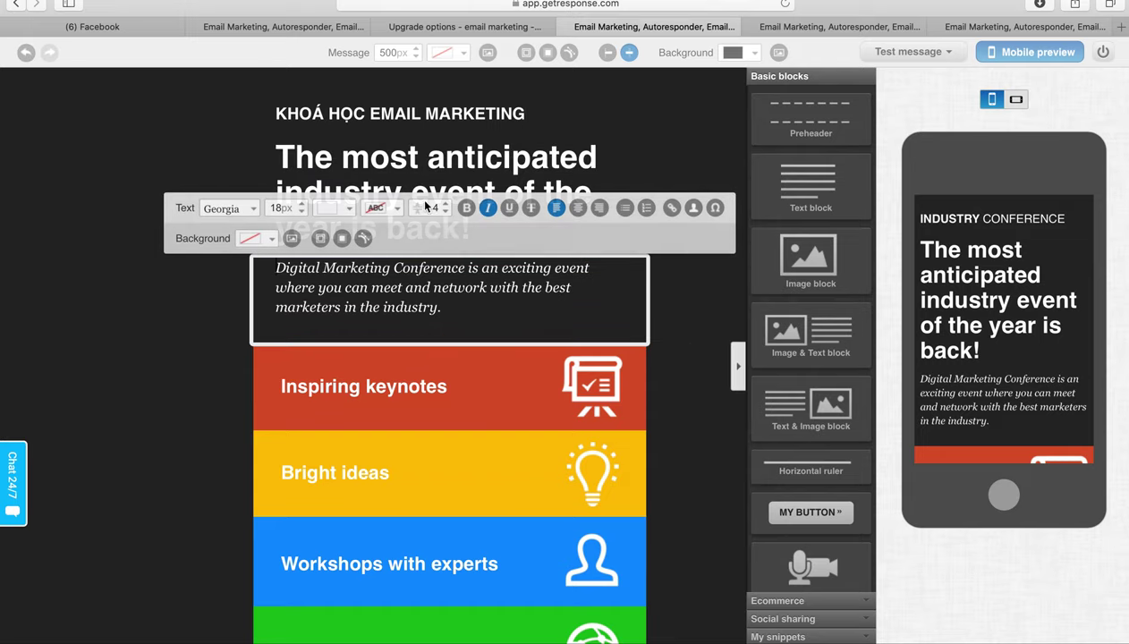
{"action": "double_click", "coordinate": [397, 164]}
{"action": "key", "text": "super+a"}
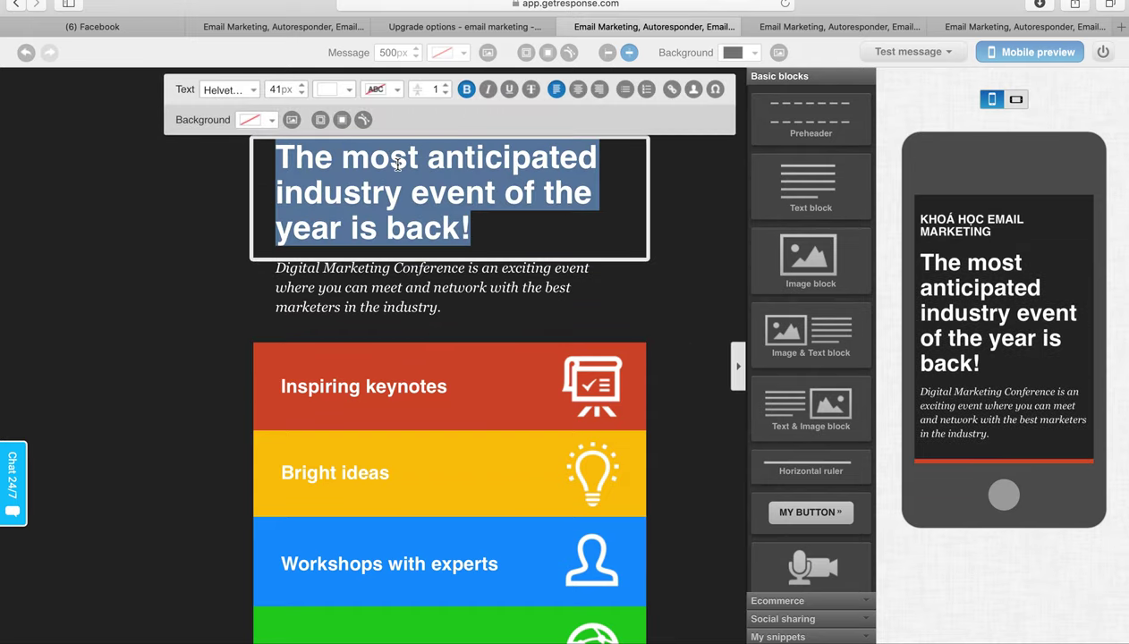
{"action": "type", "text": "TRỚ"}
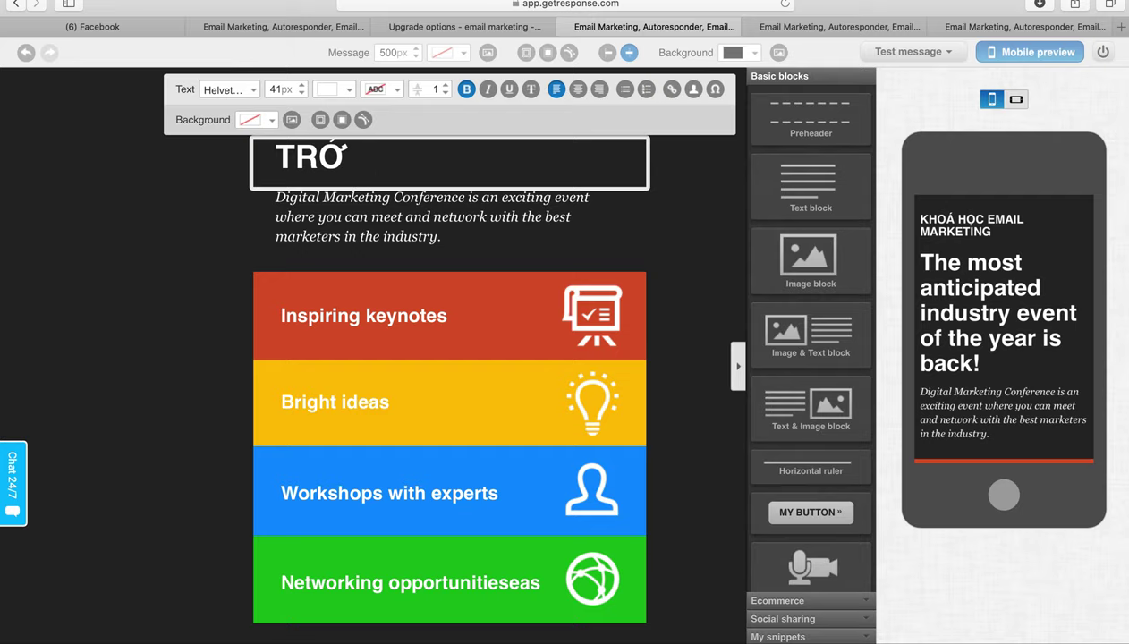
{"action": "type", "text": " THÀNH CHUYÊN GIA "}
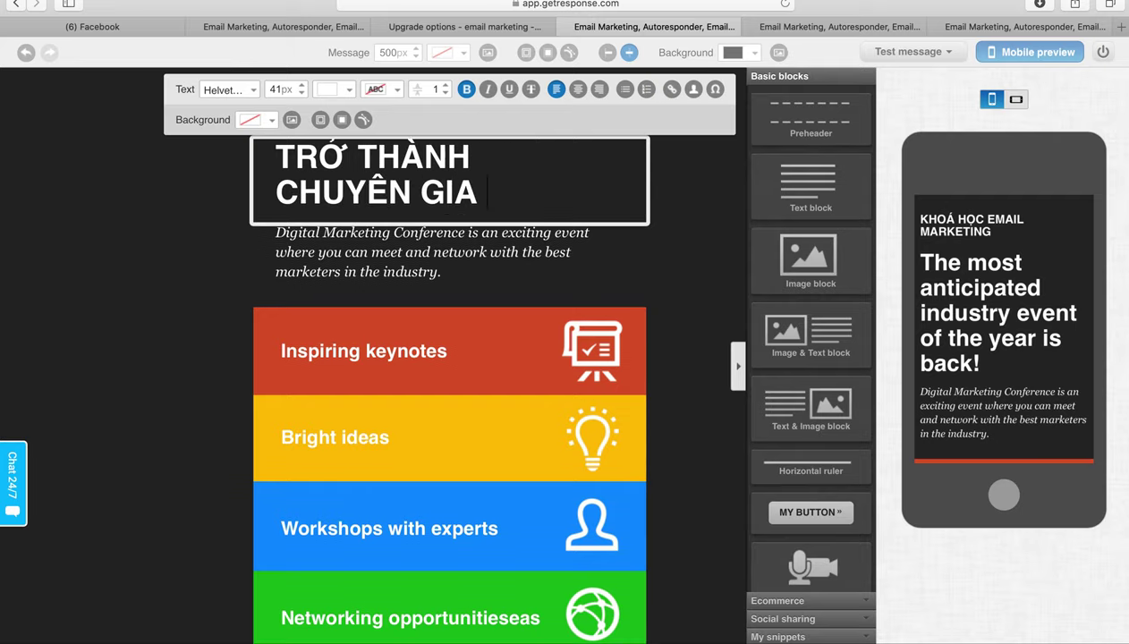
{"action": "type", "text": "EMAIL MARKETING"}
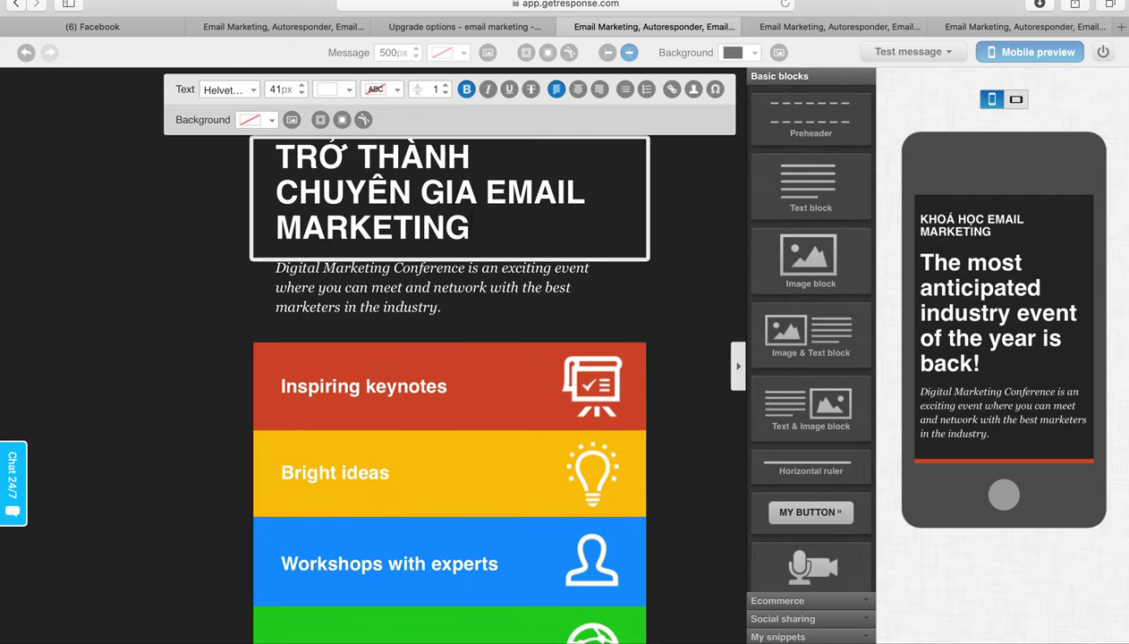
{"action": "type", "text": " NGAY"}
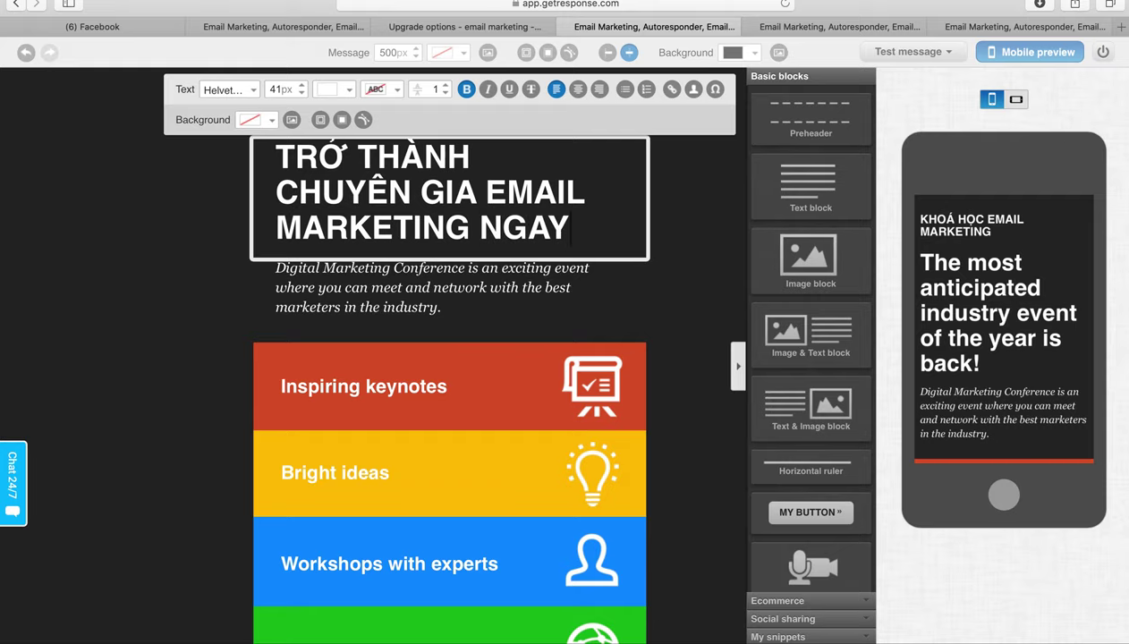
{"action": "type", "text": " LẬP TƯC SAU KHOÁ OHC"}
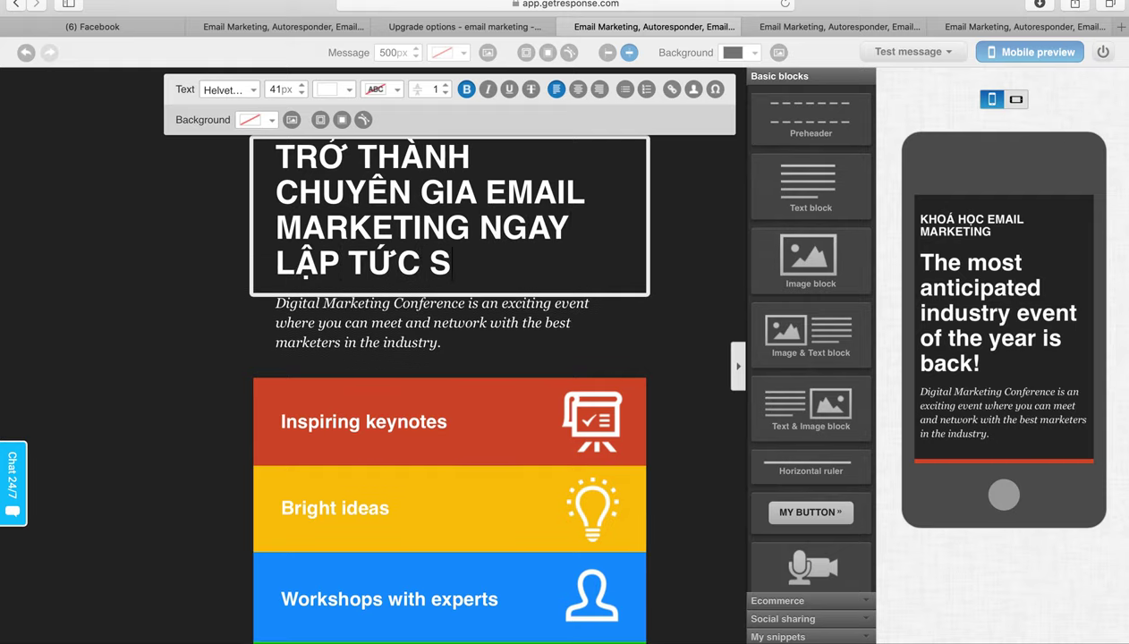
{"action": "key", "text": "BackSpace"}
{"action": "key", "text": "BackSpace"}
{"action": "key", "text": "BackSpace"}
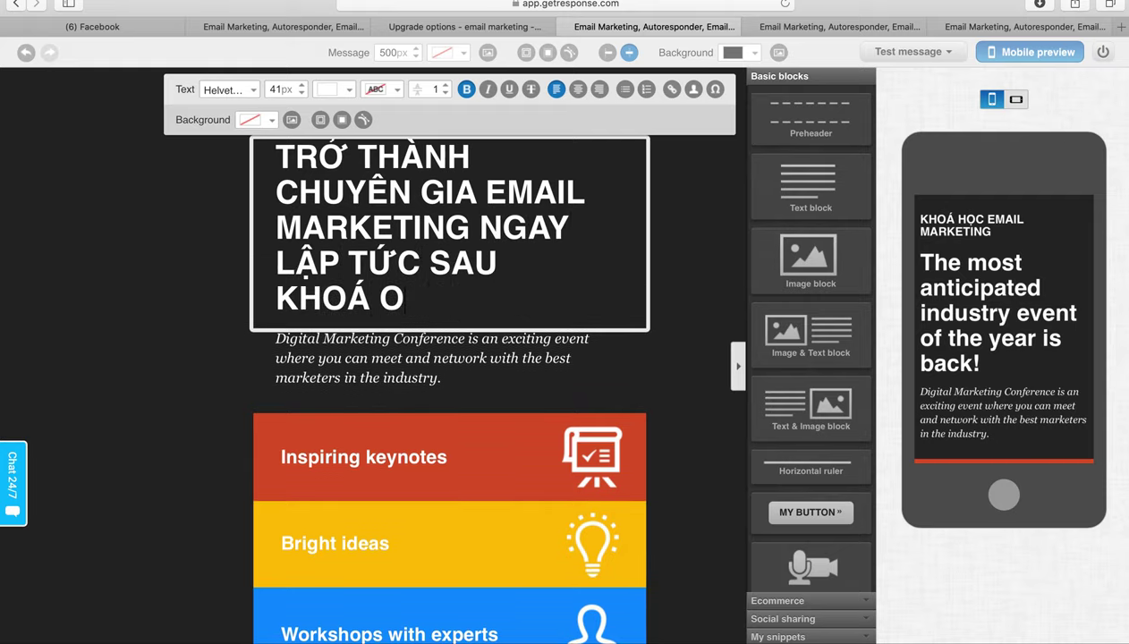
{"action": "type", "text": "HỌC"}
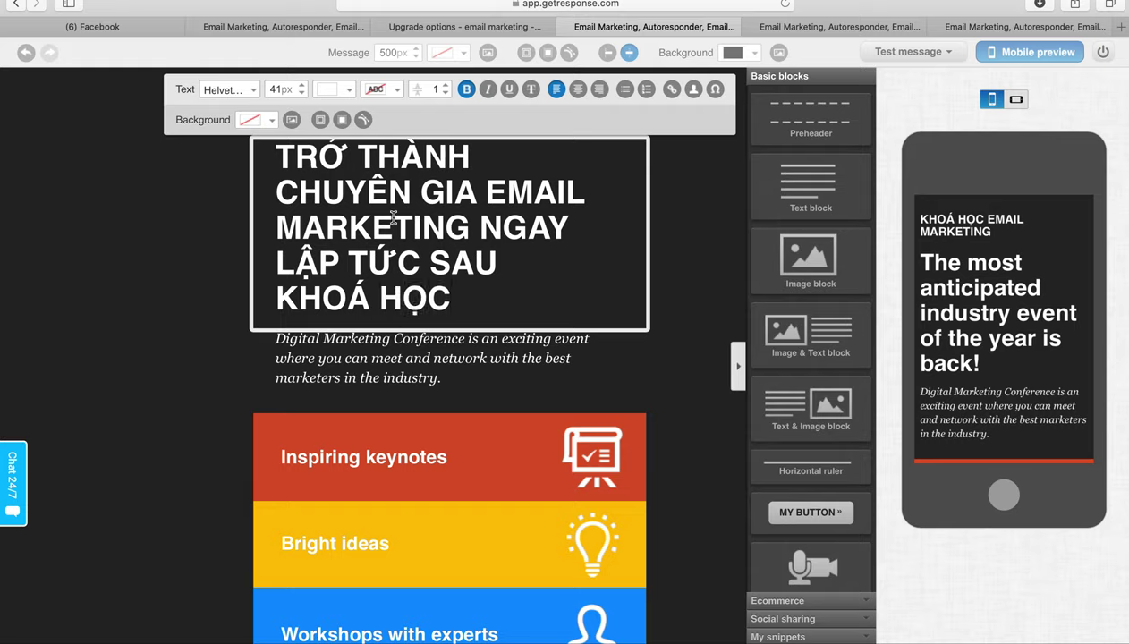
Step: Replace the italic description below the headline with "HỌC PHÍ RẺ CHỈ BẰNG BÁT PHỞ"
{"action": "left_click", "coordinate": [356, 374]}
{"action": "triple_click", "coordinate": [356, 370]}
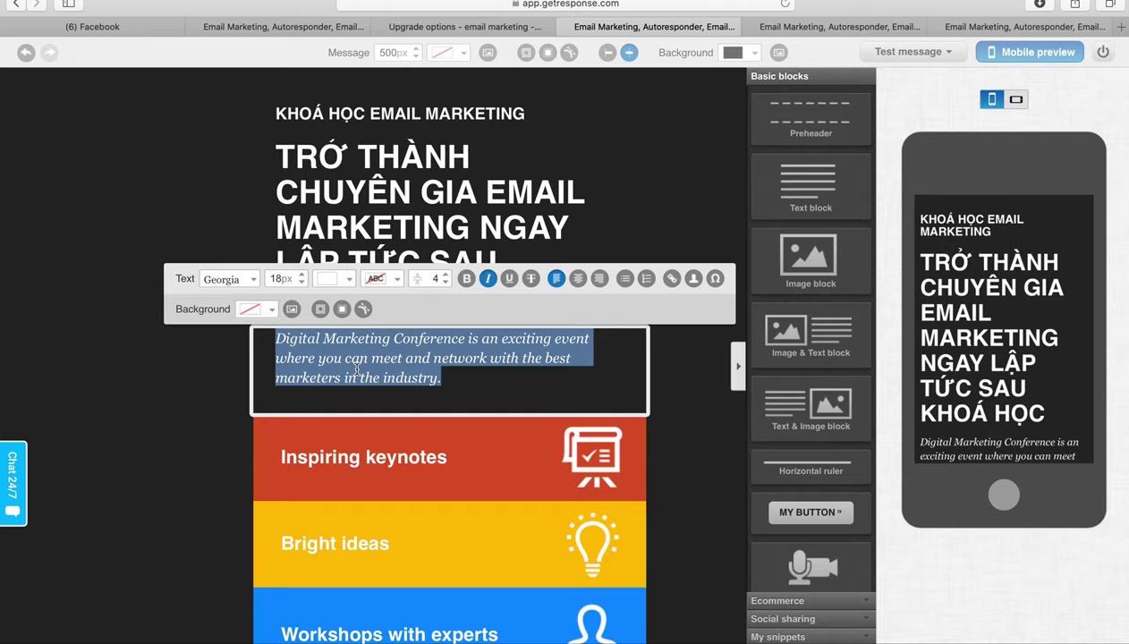
{"action": "type", "text": "HỌC PHI"}
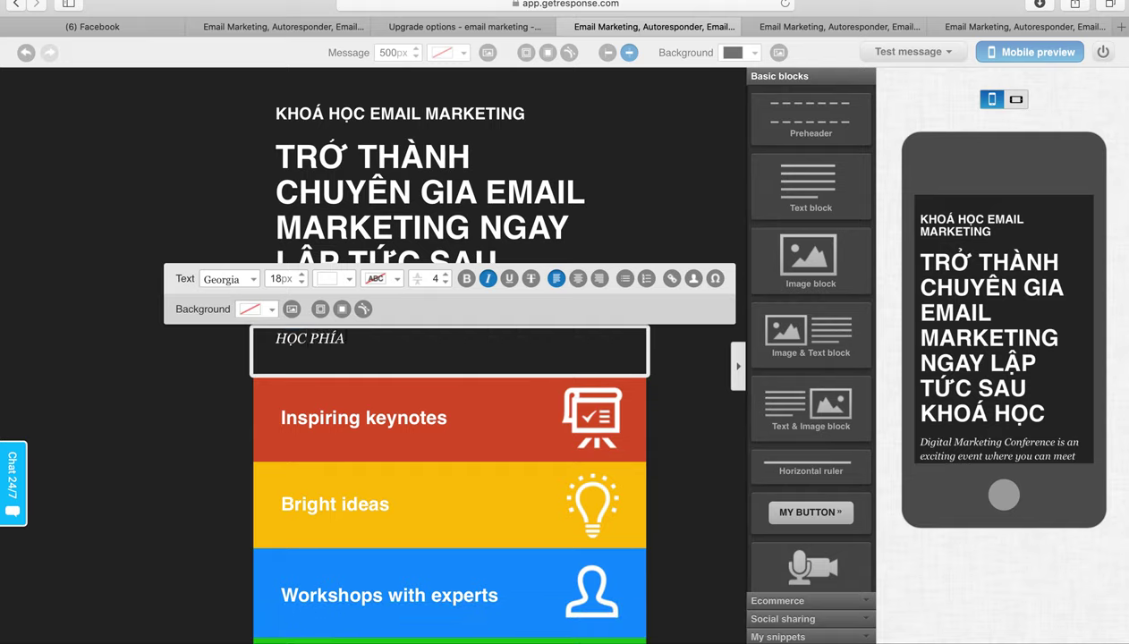
{"action": "type", "text": " RẺ CHO"}
{"action": "type", "text": "R BA"}
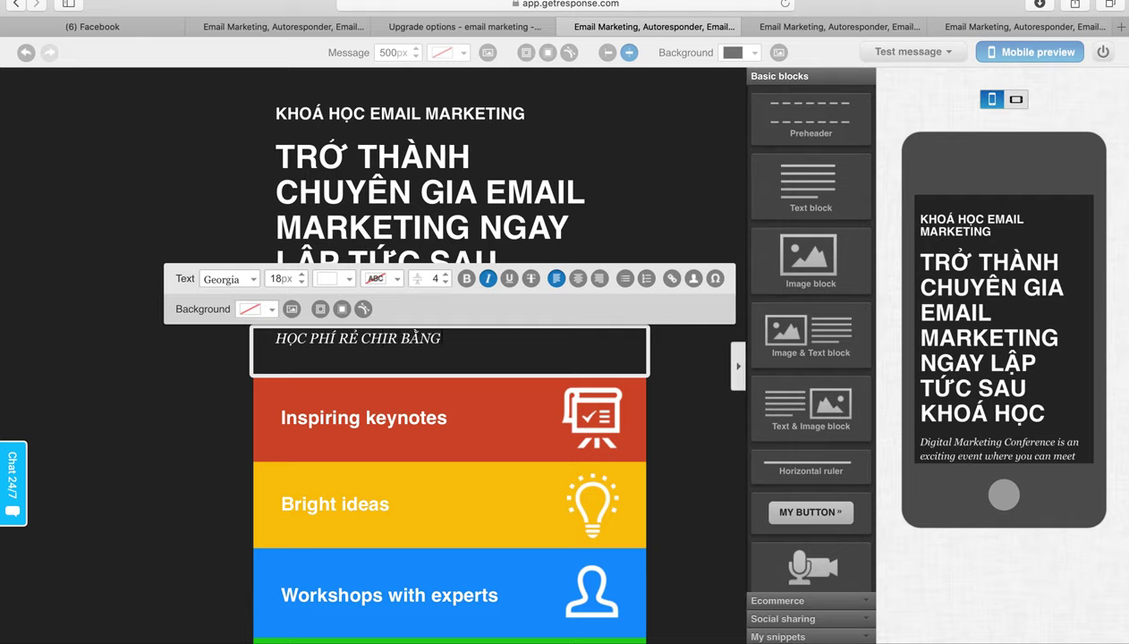
{"action": "type", "text": "NG BÁT PHƠ"}
{"action": "double_click", "coordinate": [380, 340]}
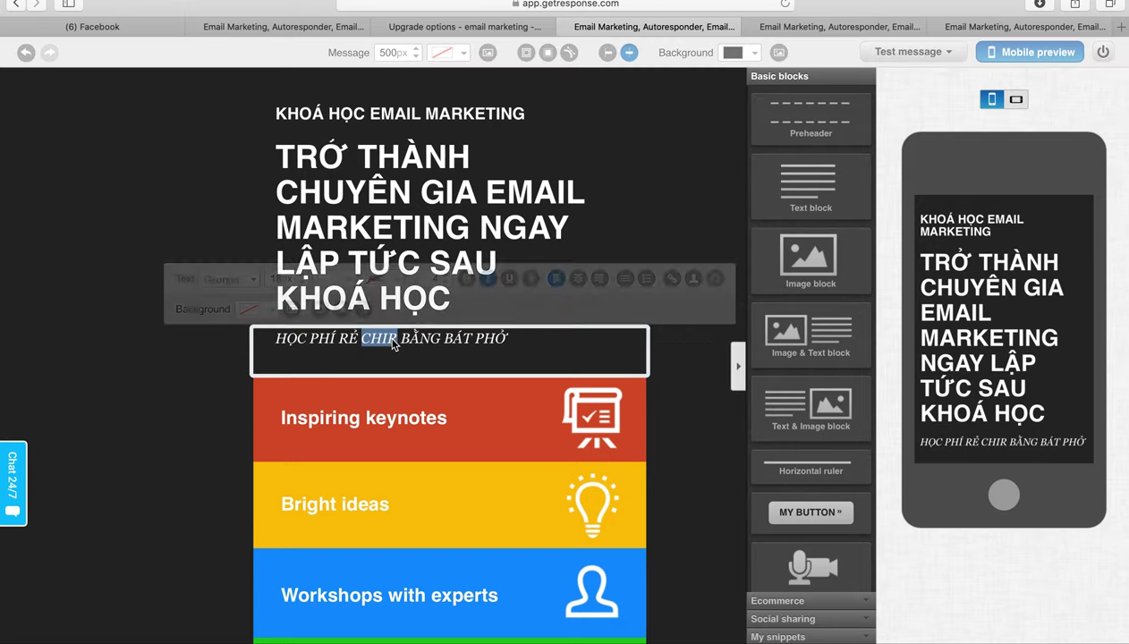
{"action": "left_click", "coordinate": [394, 345]}
{"action": "key", "text": "BackSpace"}
{"action": "type", "text": "r"}
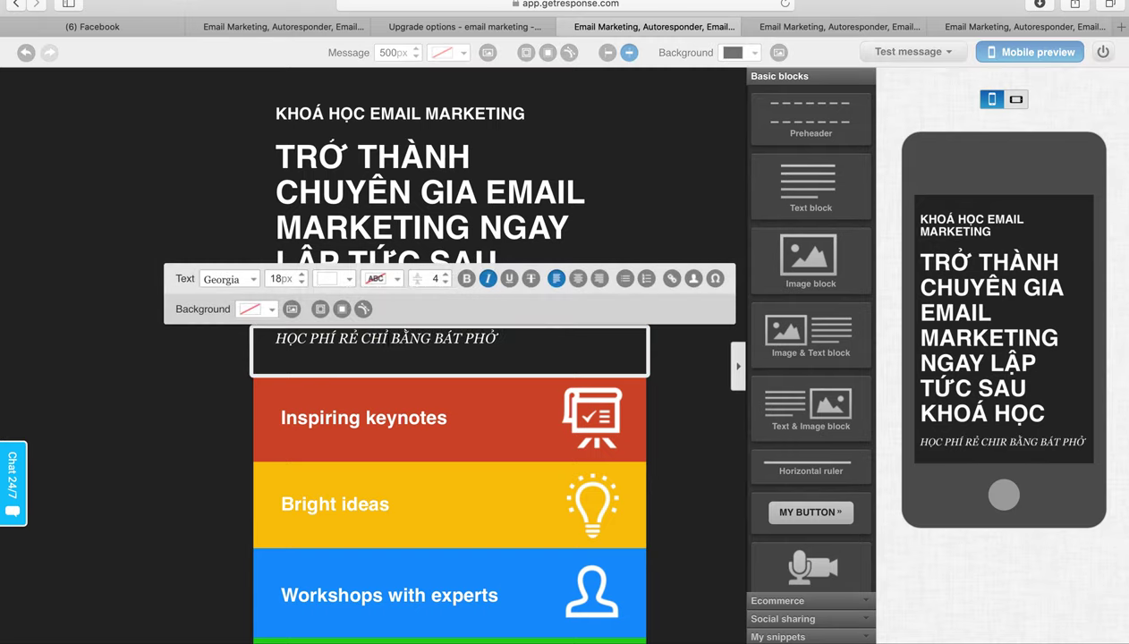
Step: Replace the "Inspiring keynotes" text in the red block with "HƯỚNG DẪN TRỰC TIẾP"
{"action": "left_click", "coordinate": [407, 432]}
{"action": "left_click_drag", "start_coordinate": [469, 413], "coordinate": [280, 419]}
{"action": "type", "text": "HƯỚNG DÂN"}
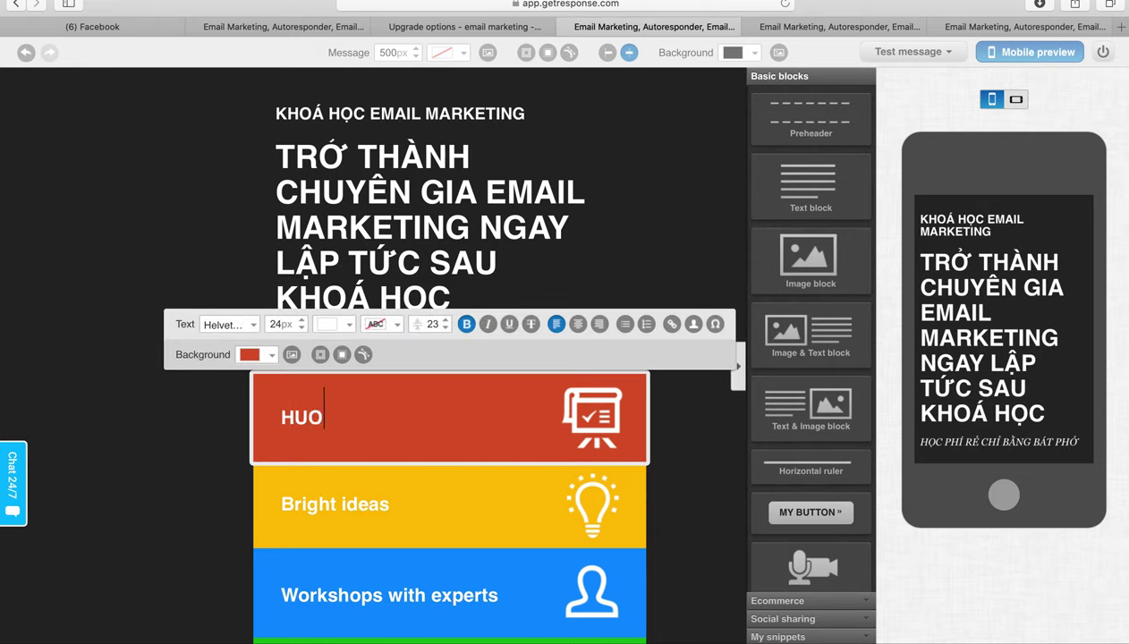
{"action": "type", "text": "x TRỰC ITEPE"}
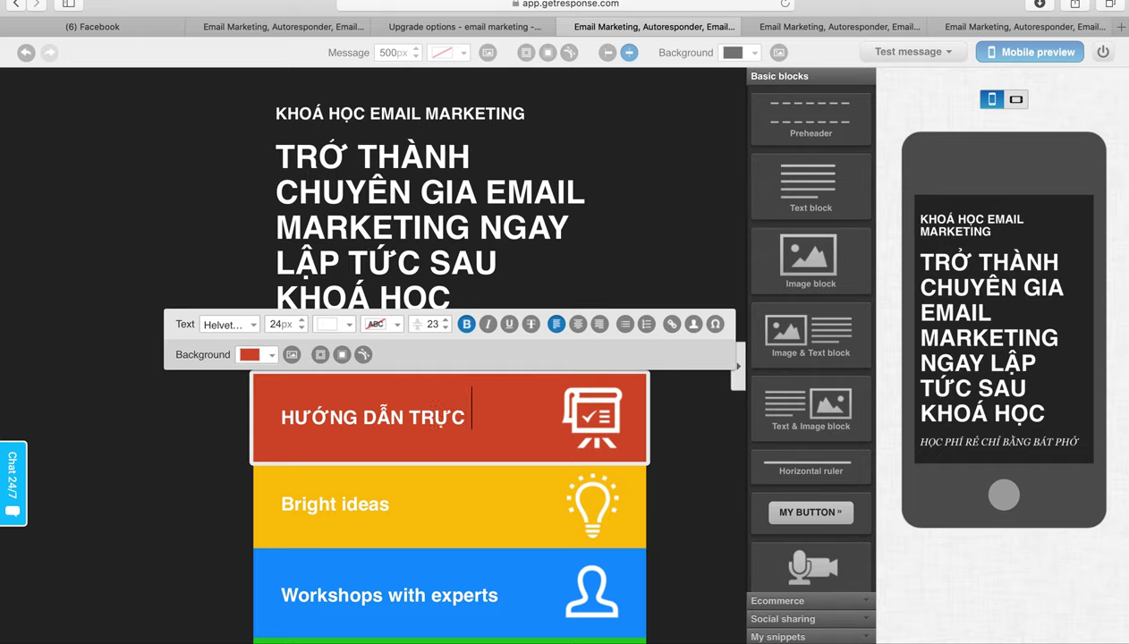
{"action": "key", "text": "BackSpace"}
{"action": "key", "text": "BackSpace"}
{"action": "key", "text": "BackSpace"}
{"action": "key", "text": "BackSpace"}
{"action": "key", "text": "BackSpace"}
{"action": "type", "text": "TIẾP"}
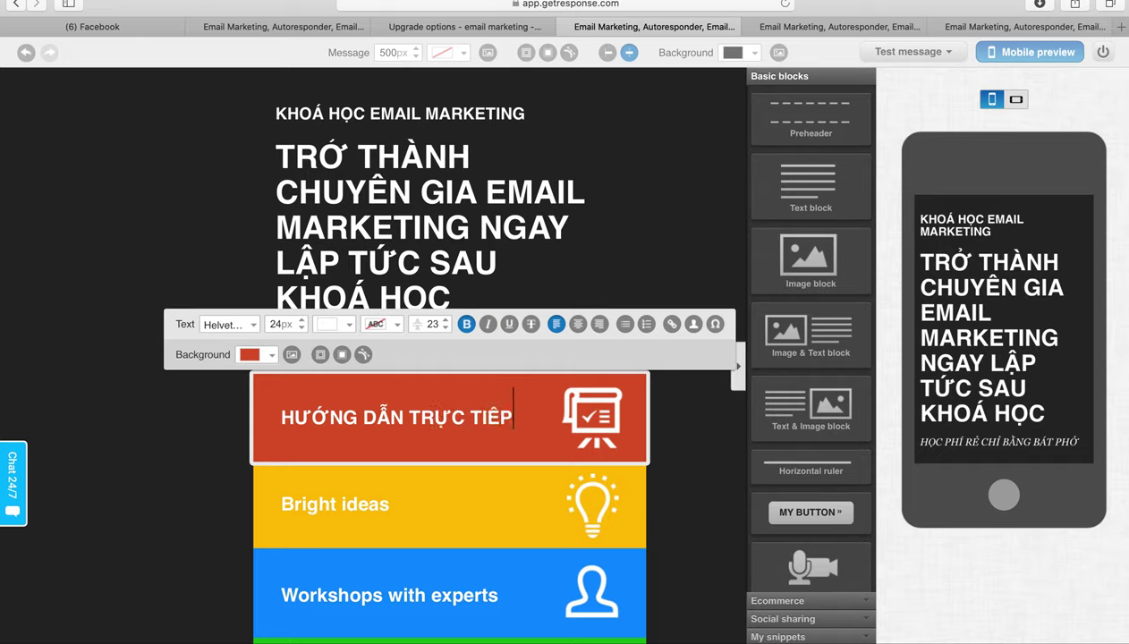
Step: Replace the "Bright ideas" text in the yellow block with "HỌC ĐI HỌC LẠI VỚI GV"
{"action": "left_click", "coordinate": [276, 504]}
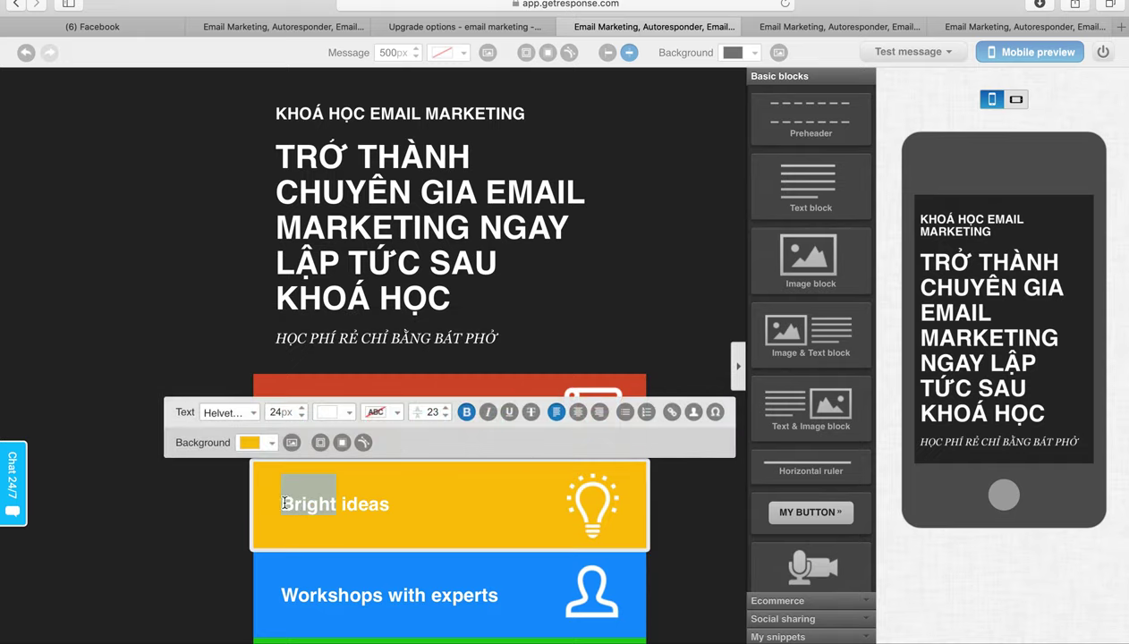
{"action": "left_click_drag", "start_coordinate": [277, 504], "coordinate": [403, 510]}
{"action": "type", "text": "HỌC ĐI HỌC L"}
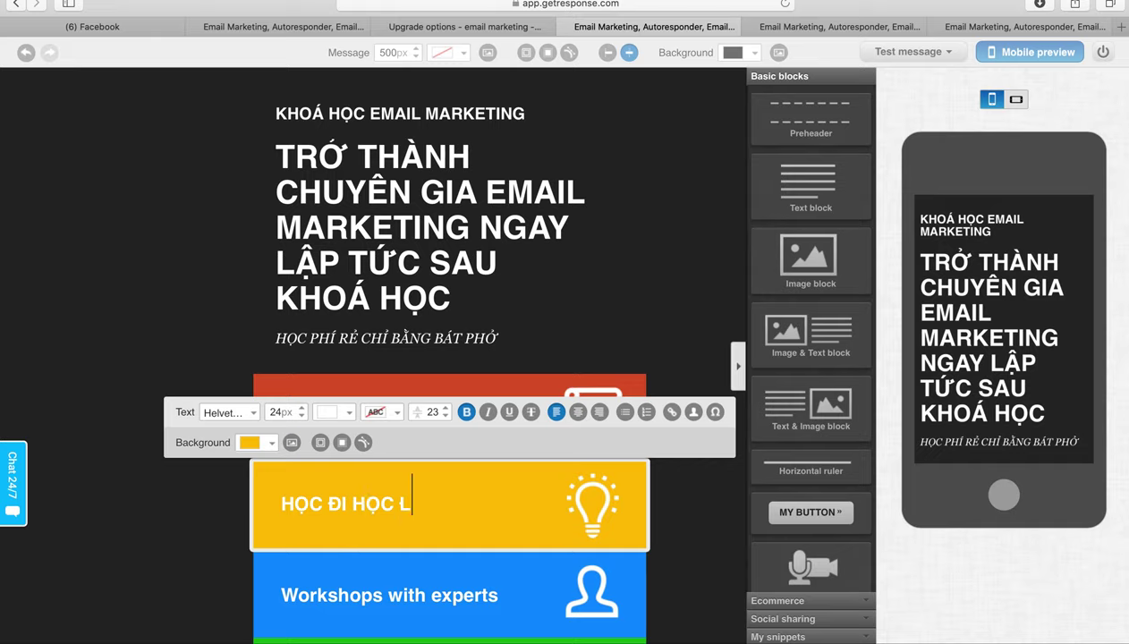
{"action": "type", "text": "IẠI VƠI GV"}
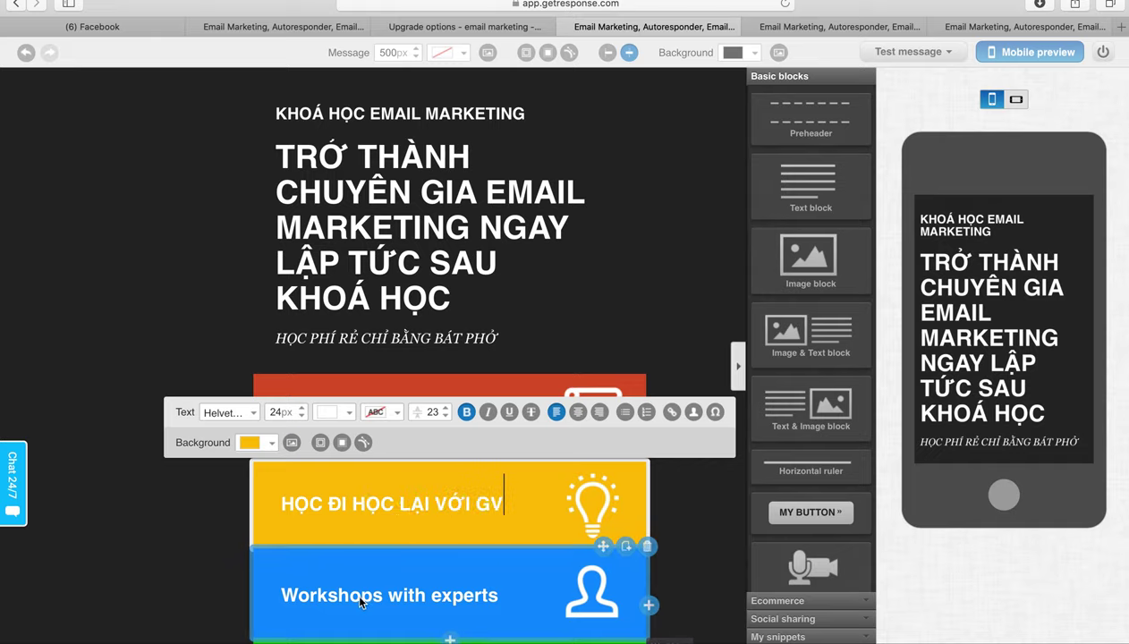
Step: Replace the networking text in the green block with "TĂNG DOANH SỐ NHỜ EMAIL MARKETING CHUYÊN NGHIỆP"
{"action": "double_click", "coordinate": [331, 595]}
{"action": "scroll", "coordinate": [358, 601], "scroll_direction": "down", "scroll_amount": 2}
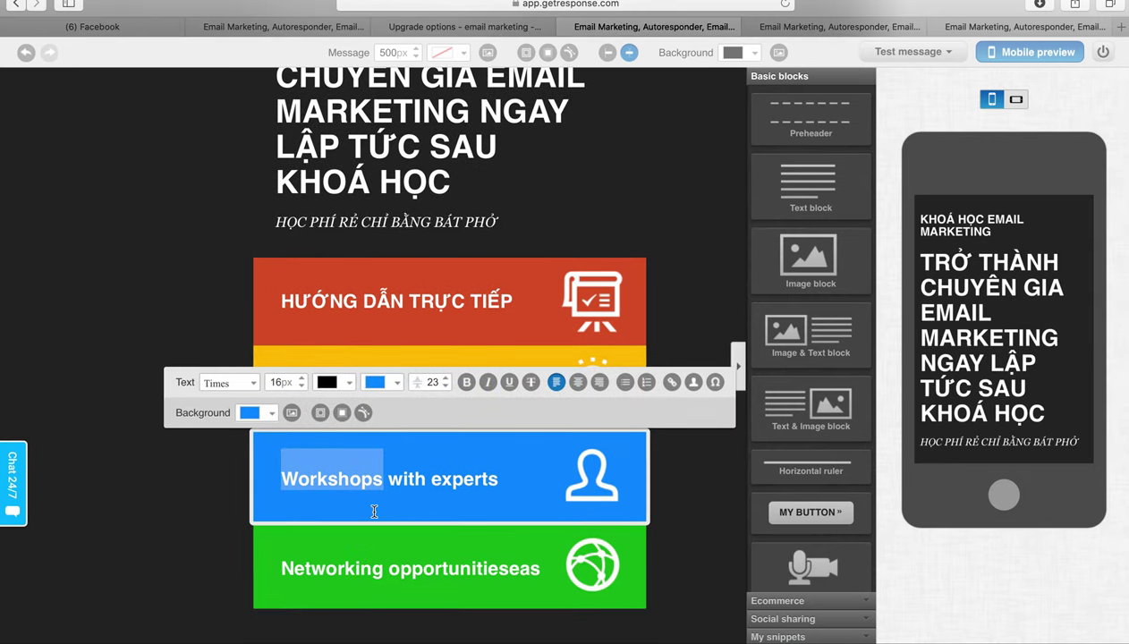
{"action": "scroll", "coordinate": [430, 492], "scroll_direction": "down", "scroll_amount": 2}
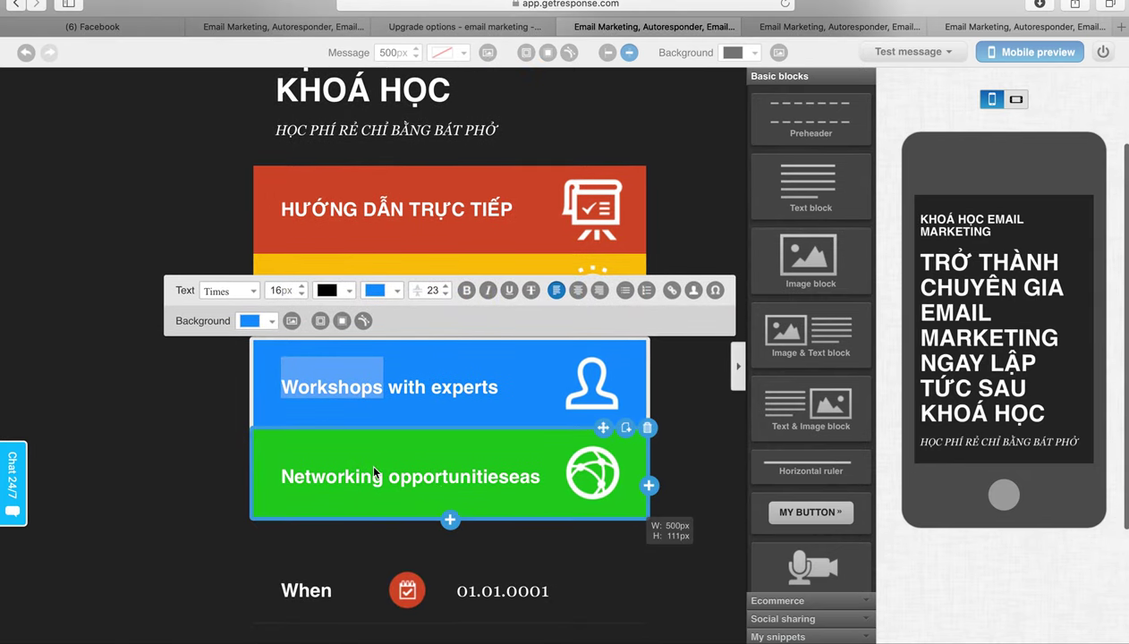
{"action": "double_click", "coordinate": [374, 471]}
{"action": "key", "text": "Right"}
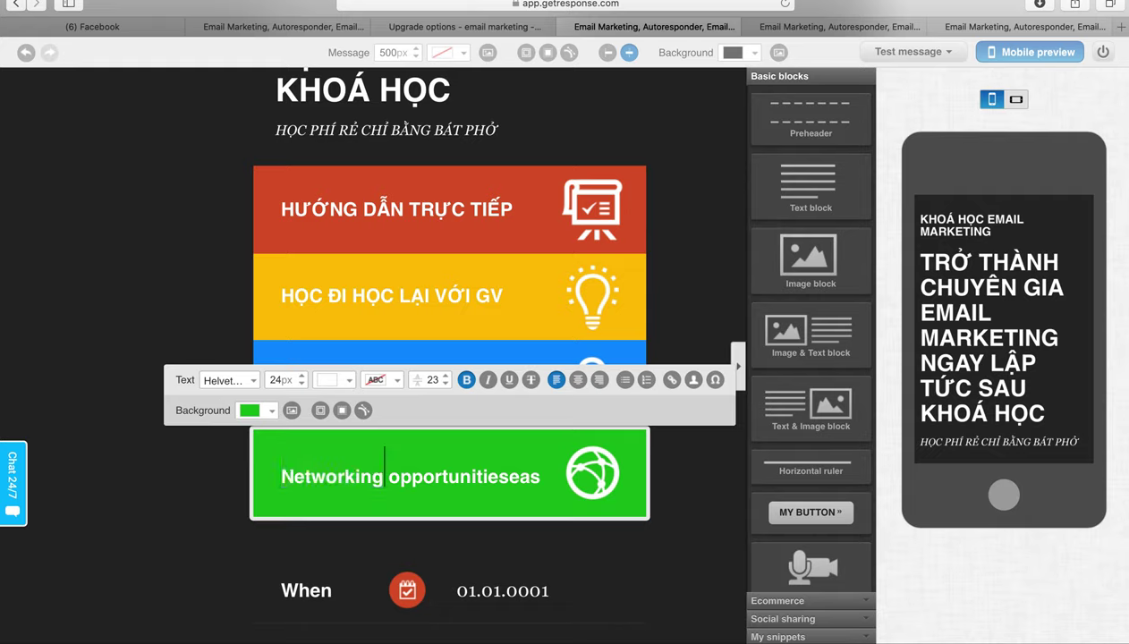
{"action": "key", "text": "super+a"}
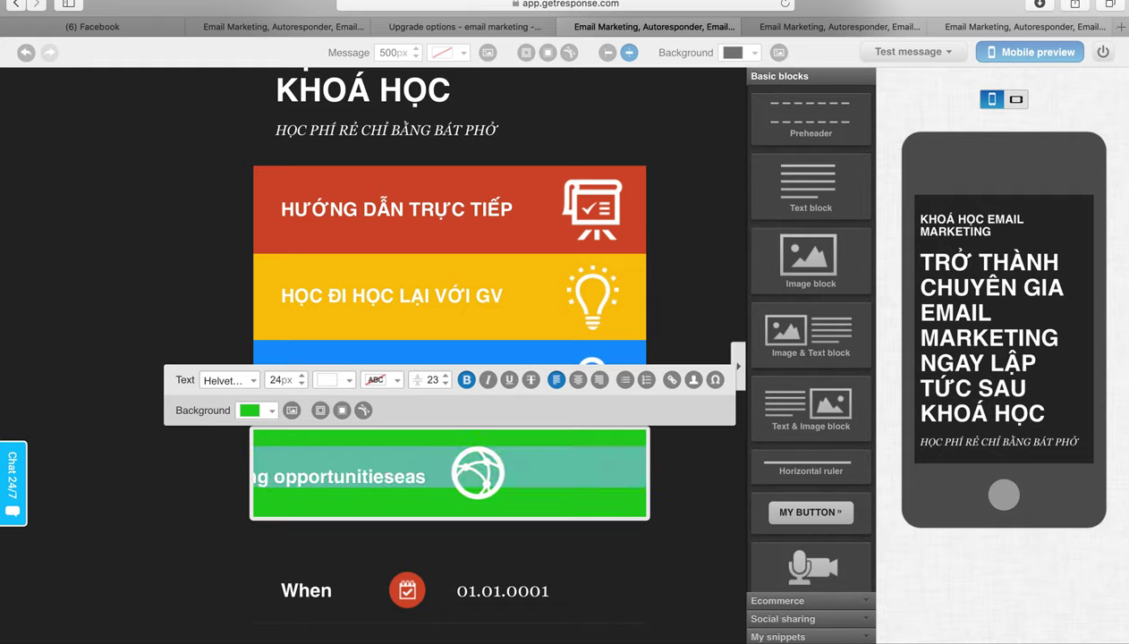
{"action": "type", "text": "TĂNG DOANH SỐ"}
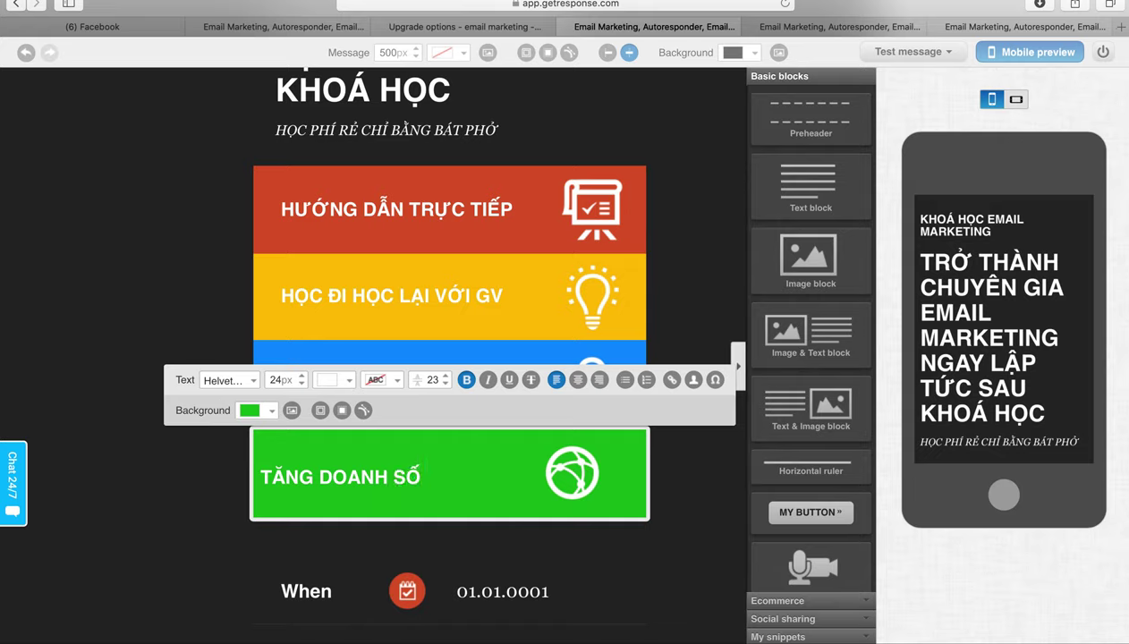
{"action": "type", "text": " NHỜ EMAIL"}
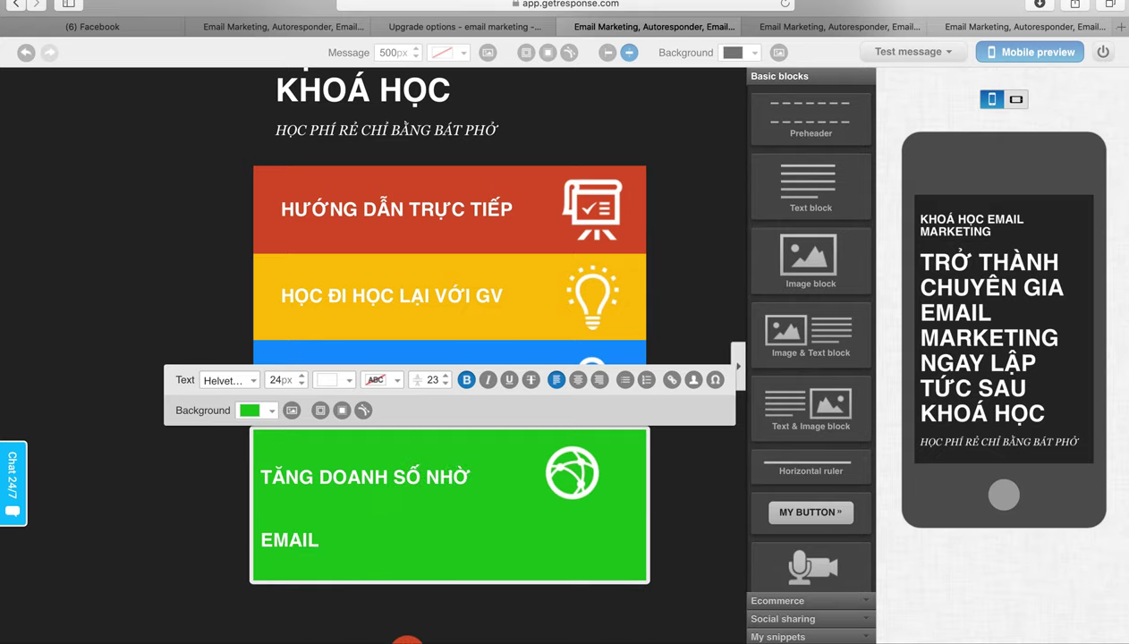
{"action": "type", "text": " MARKE"}
{"action": "key", "text": "BackSpace"}
{"action": "key", "text": "BackSpace"}
{"action": "key", "text": "BackSpace"}
{"action": "key", "text": "BackSpace"}
{"action": "type", "text": "ARKETING CHUYÊN NGHIỆP"}
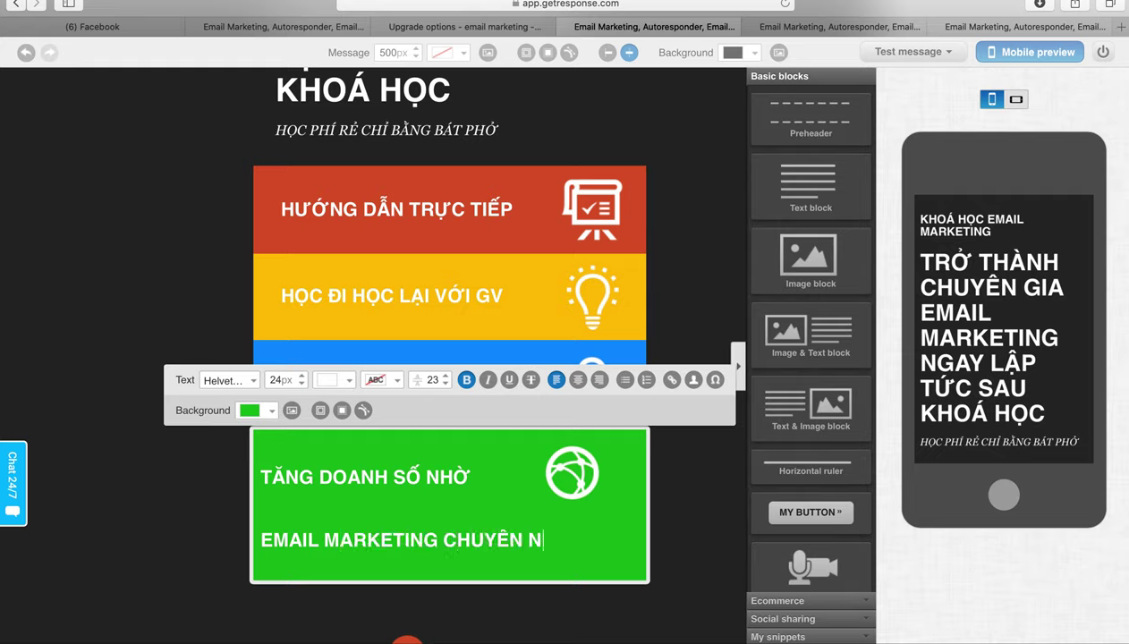
{"action": "left_click", "coordinate": [130, 458]}
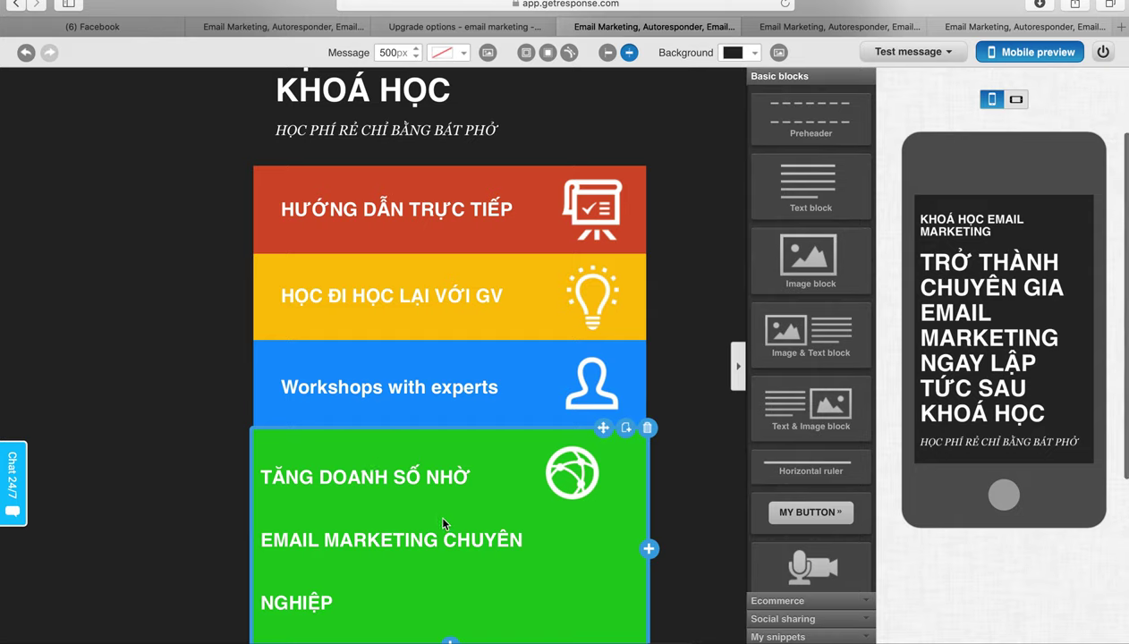
Step: Shorten the green block's text to "TĂNG DOANH SỐ NHỜ EMAIL MARKETING" by removing the words "CHUYÊN NGHIỆP"
{"action": "double_click", "coordinate": [430, 537]}
{"action": "left_click_drag", "start_coordinate": [346, 594], "coordinate": [230, 435]}
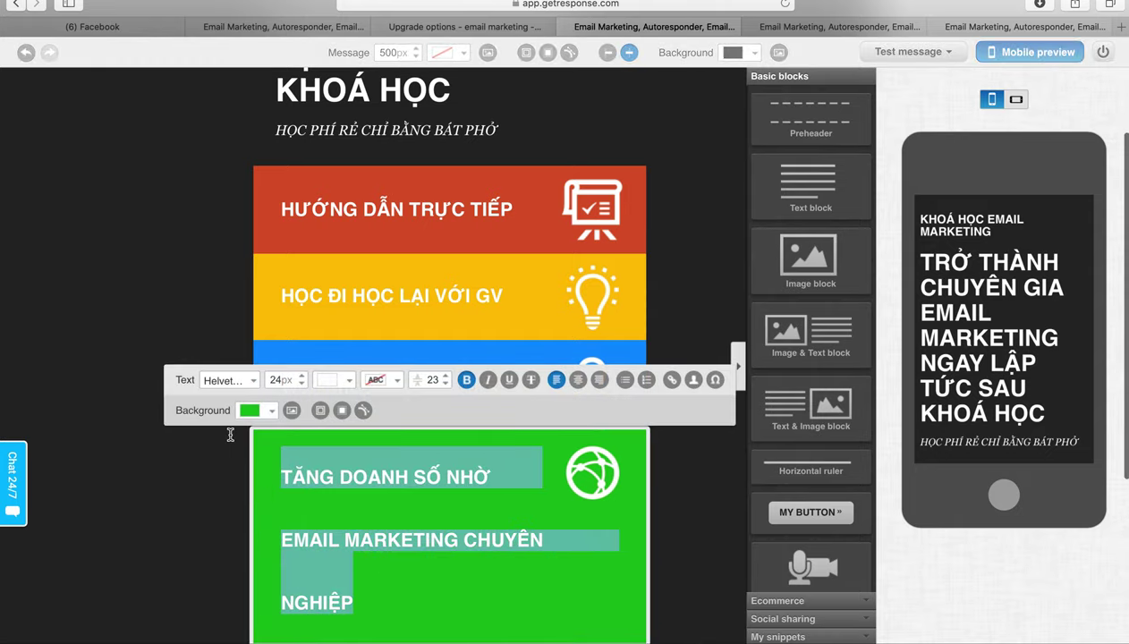
{"action": "left_click", "coordinate": [231, 436]}
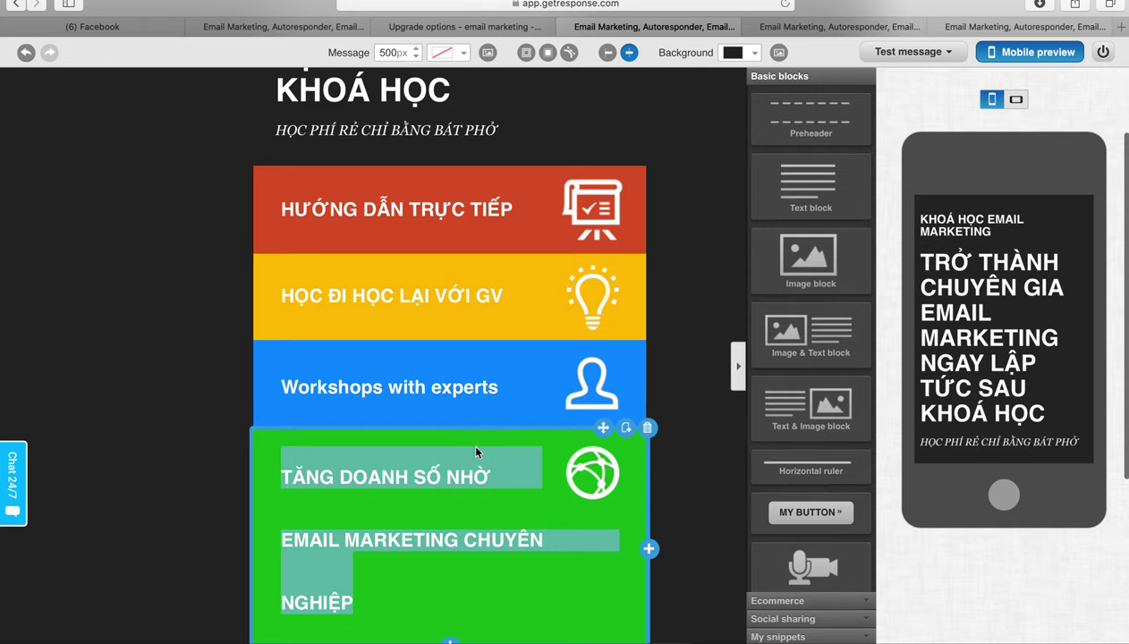
{"action": "left_click", "coordinate": [424, 454]}
{"action": "left_click_drag", "start_coordinate": [369, 596], "coordinate": [280, 602]}
{"action": "key", "text": "BackSpace"}
{"action": "key", "text": "BackSpace"}
{"action": "key", "text": "BackSpace"}
{"action": "key", "text": "BackSpace"}
{"action": "key", "text": "BackSpace"}
{"action": "key", "text": "BackSpace"}
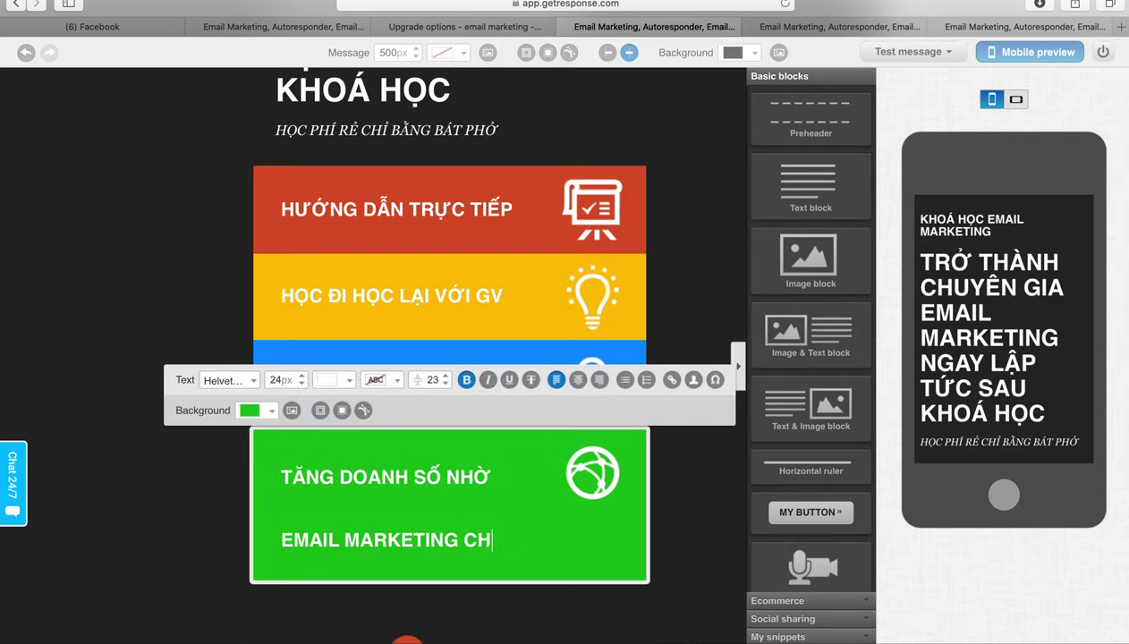
{"action": "key", "text": "BackSpace"}
{"action": "key", "text": "BackSpace"}
{"action": "left_click", "coordinate": [202, 513]}
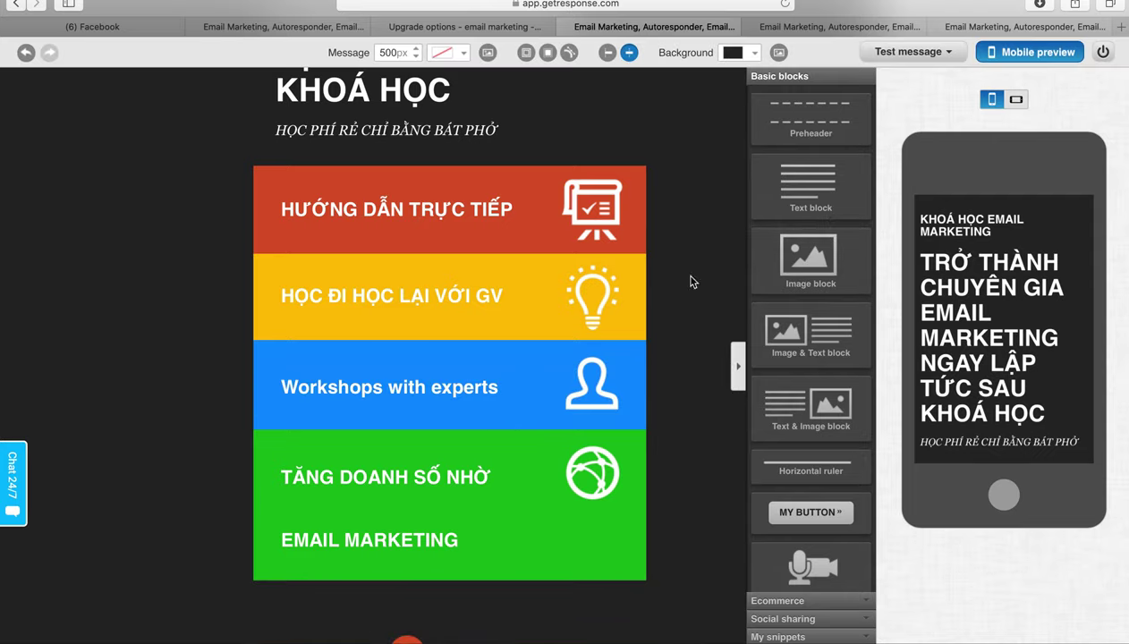
Step: Run the SpamScore test on the newsletter, read through its results and close the report
{"action": "scroll", "coordinate": [408, 143], "scroll_direction": "up", "scroll_amount": 5}
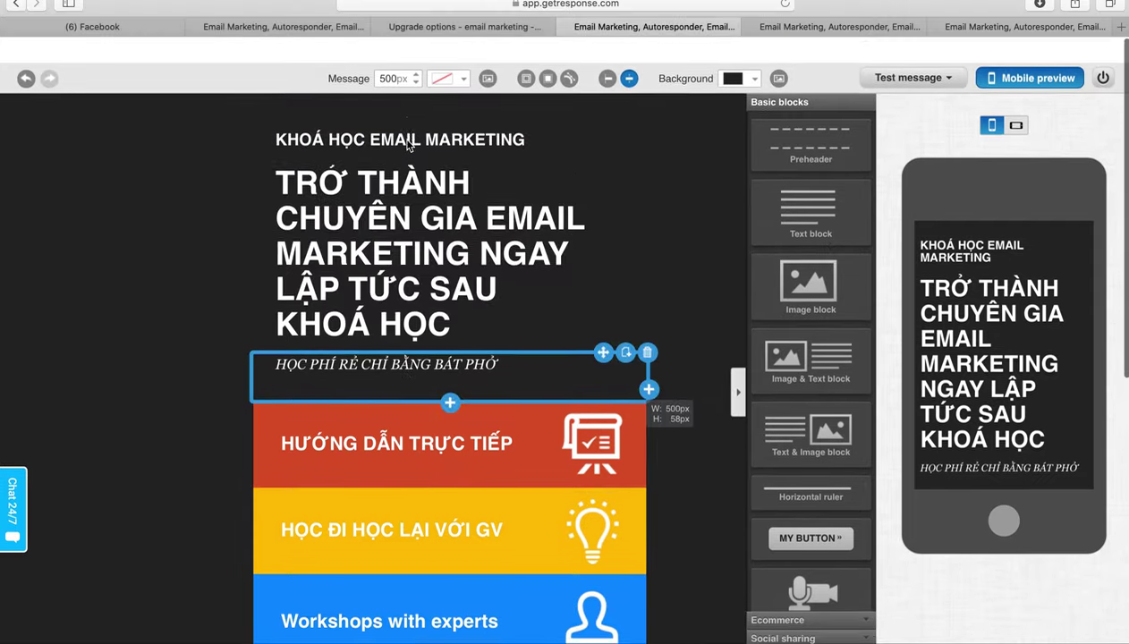
{"action": "scroll", "coordinate": [409, 146], "scroll_direction": "down", "scroll_amount": 1}
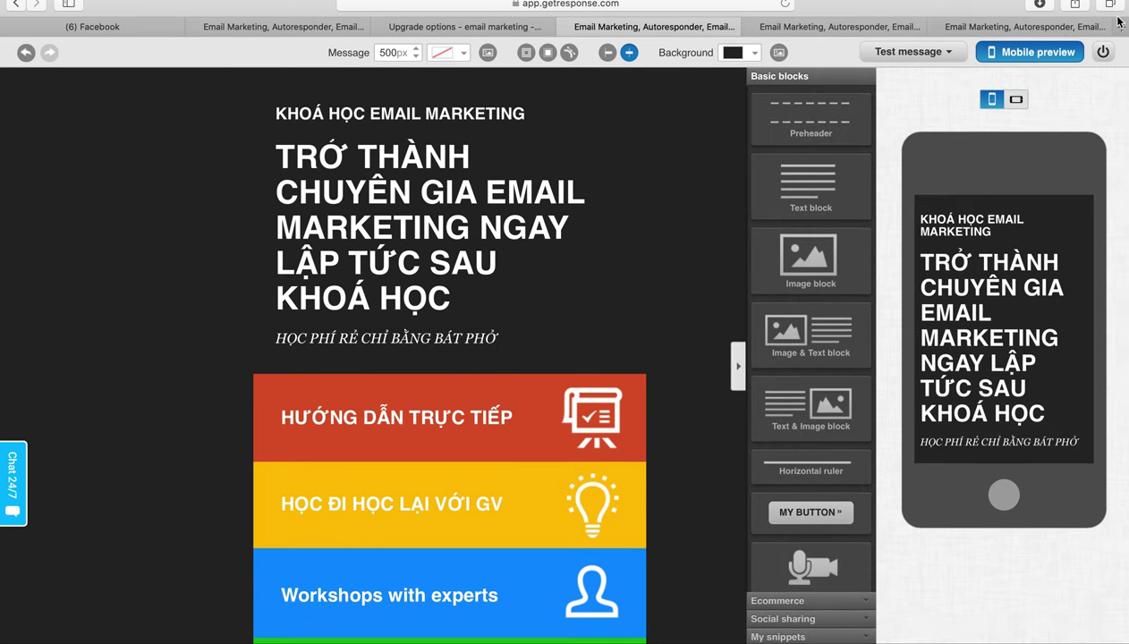
{"action": "left_click", "coordinate": [902, 51]}
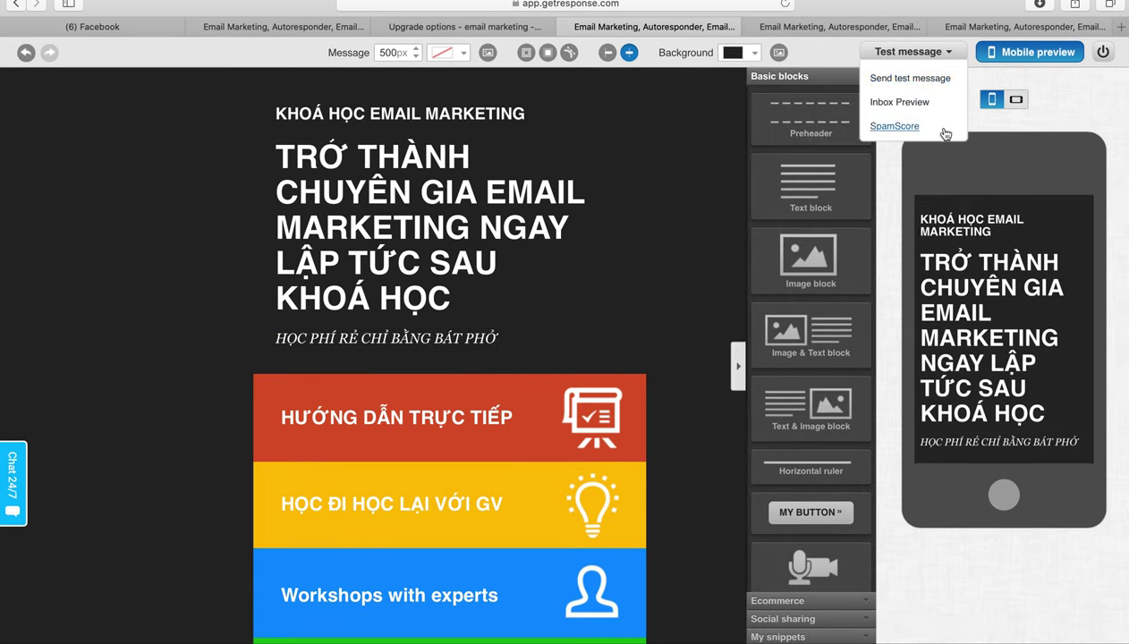
{"action": "mouse_move", "coordinate": [910, 61]}
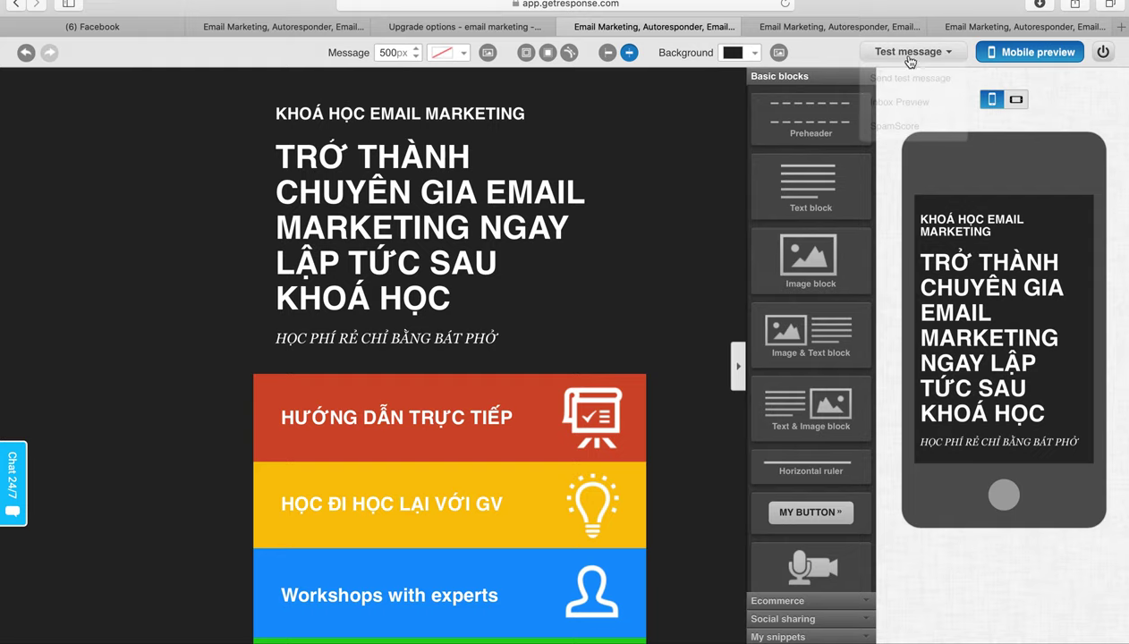
{"action": "left_click", "coordinate": [897, 127]}
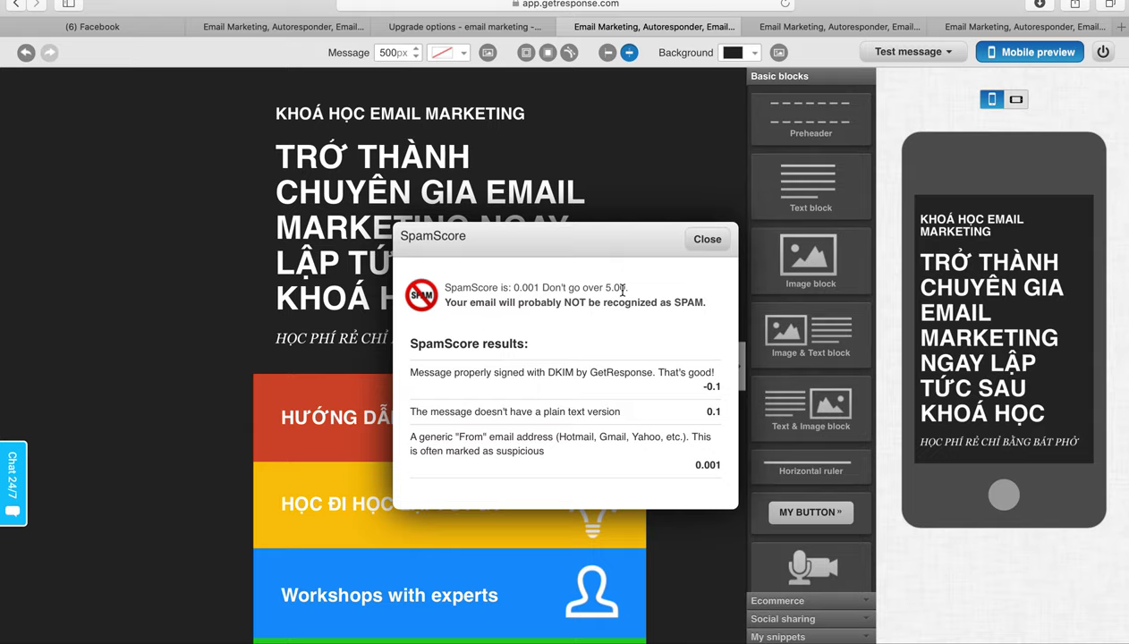
{"action": "scroll", "coordinate": [604, 455], "scroll_direction": "down", "scroll_amount": 3}
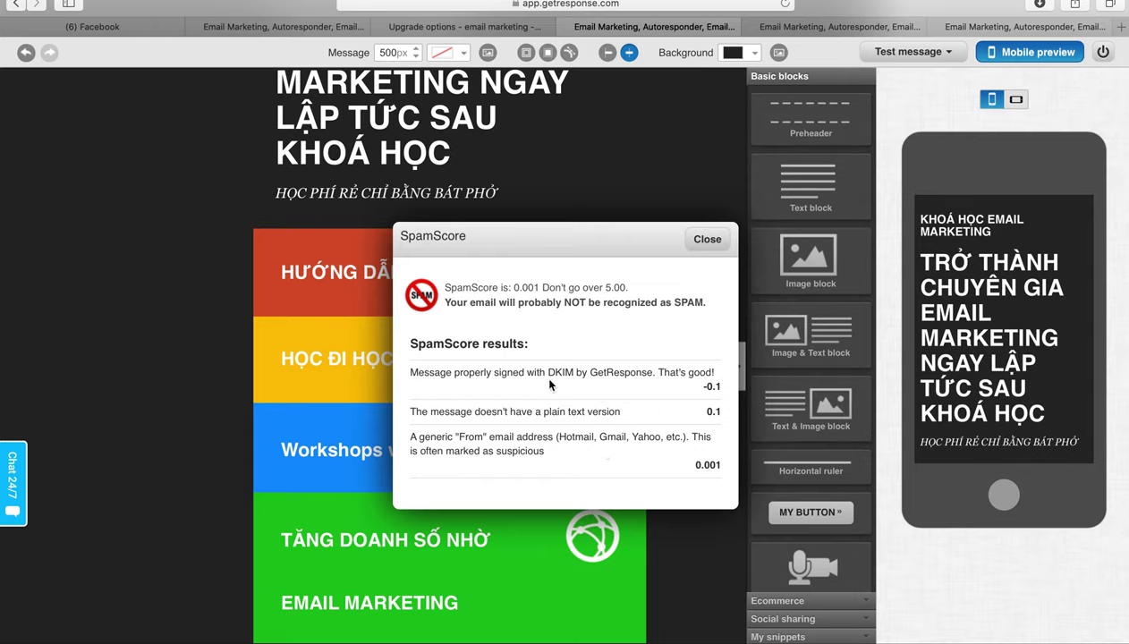
{"action": "left_click", "coordinate": [707, 240]}
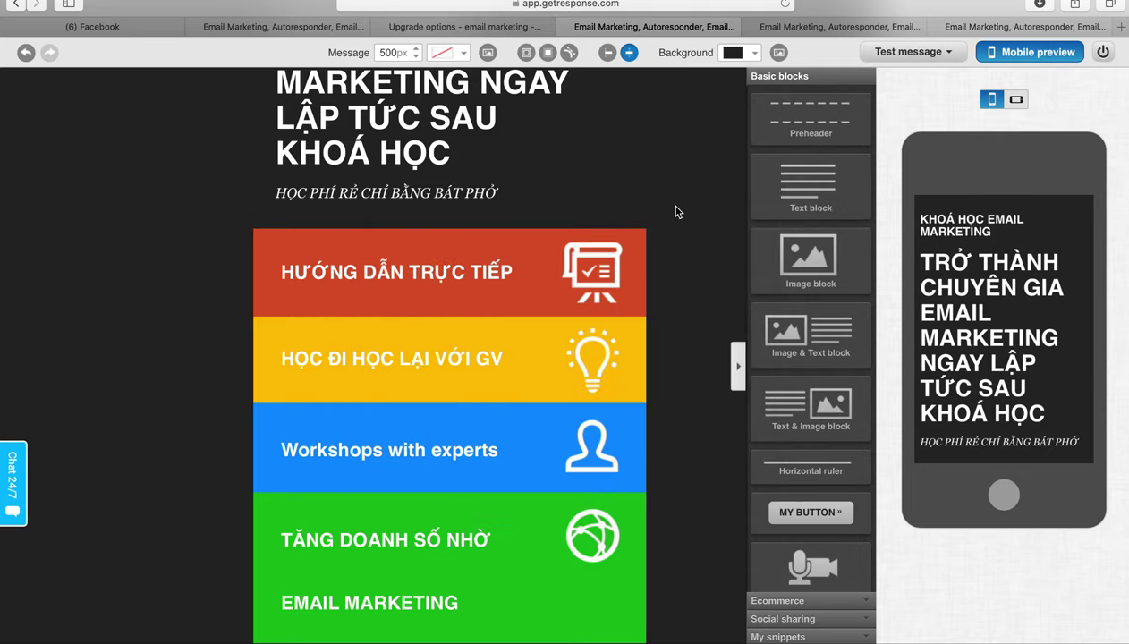
Step: Include the available contact list as the newsletter's recipients and continue to the message summary
{"action": "scroll", "coordinate": [676, 212], "scroll_direction": "up", "scroll_amount": 3}
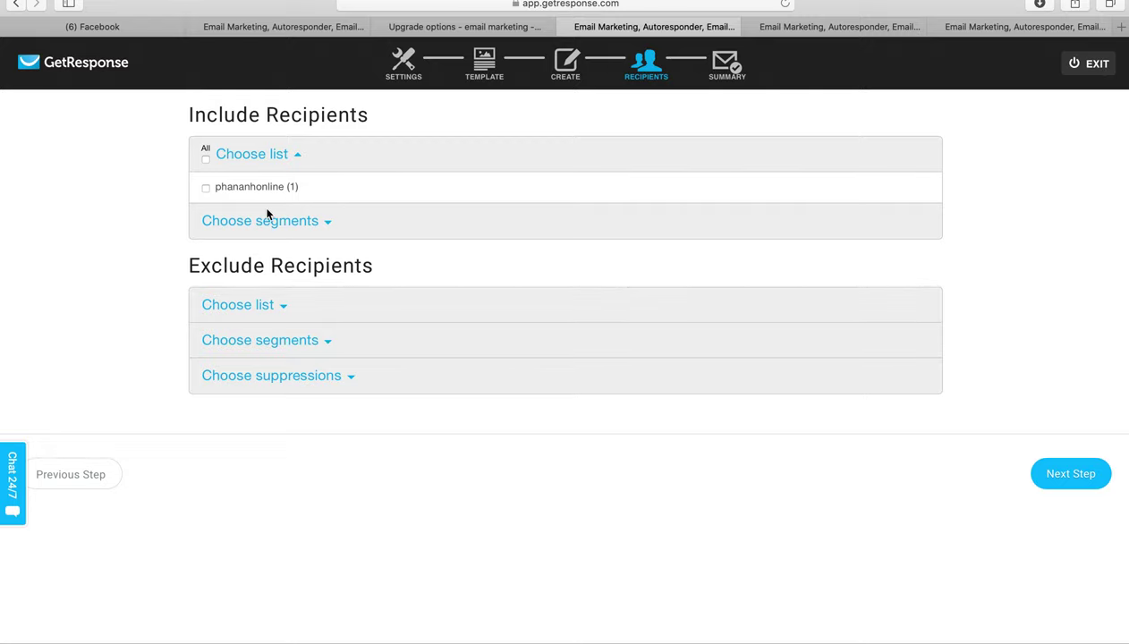
{"action": "left_click", "coordinate": [206, 189]}
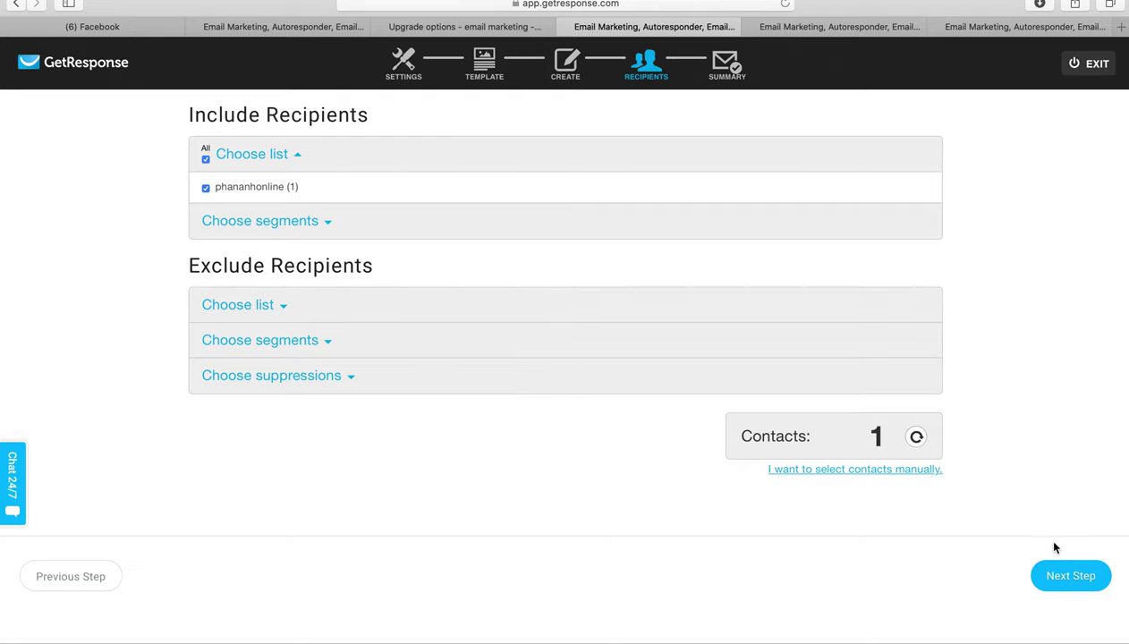
{"action": "left_click", "coordinate": [1064, 587]}
{"action": "left_click", "coordinate": [1066, 576]}
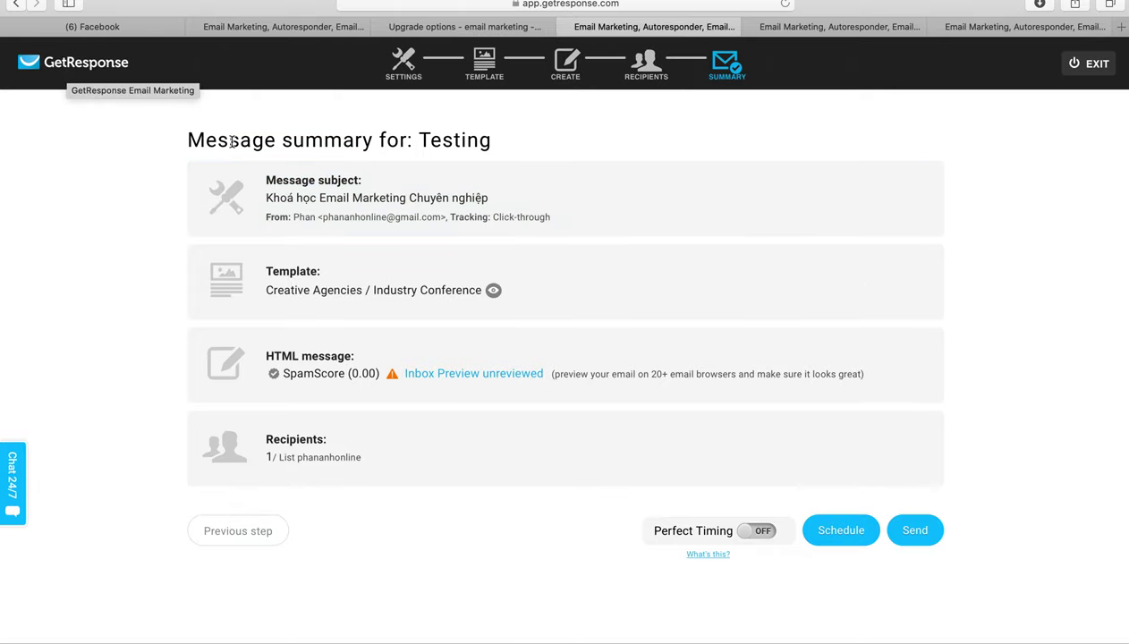
{"action": "key", "text": "F4"}
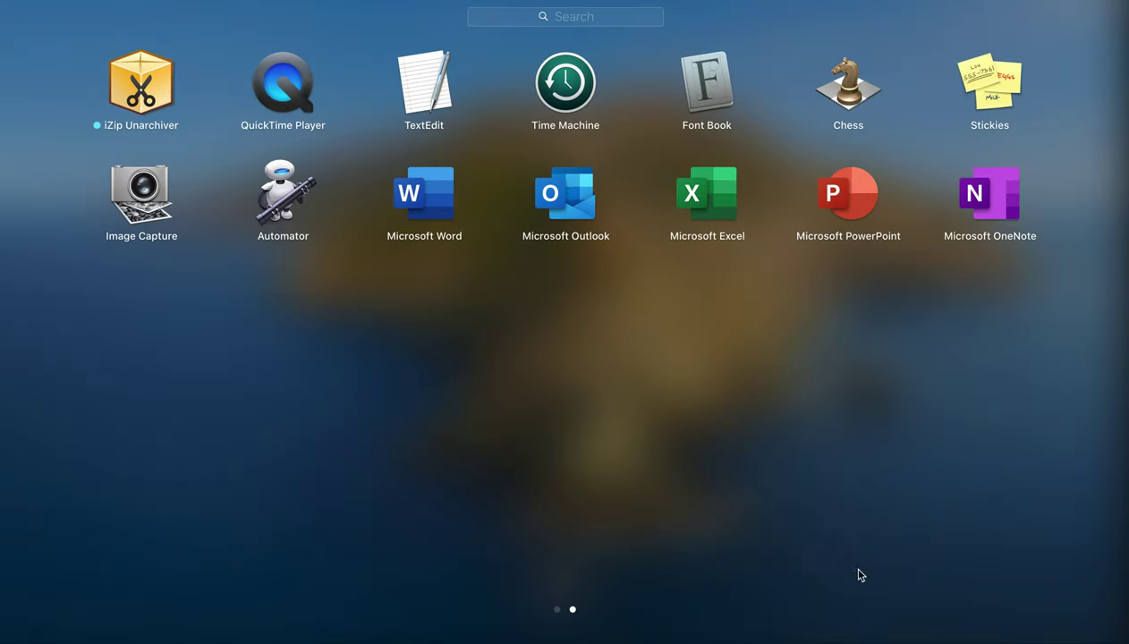
{"action": "right_click", "coordinate": [947, 639]}
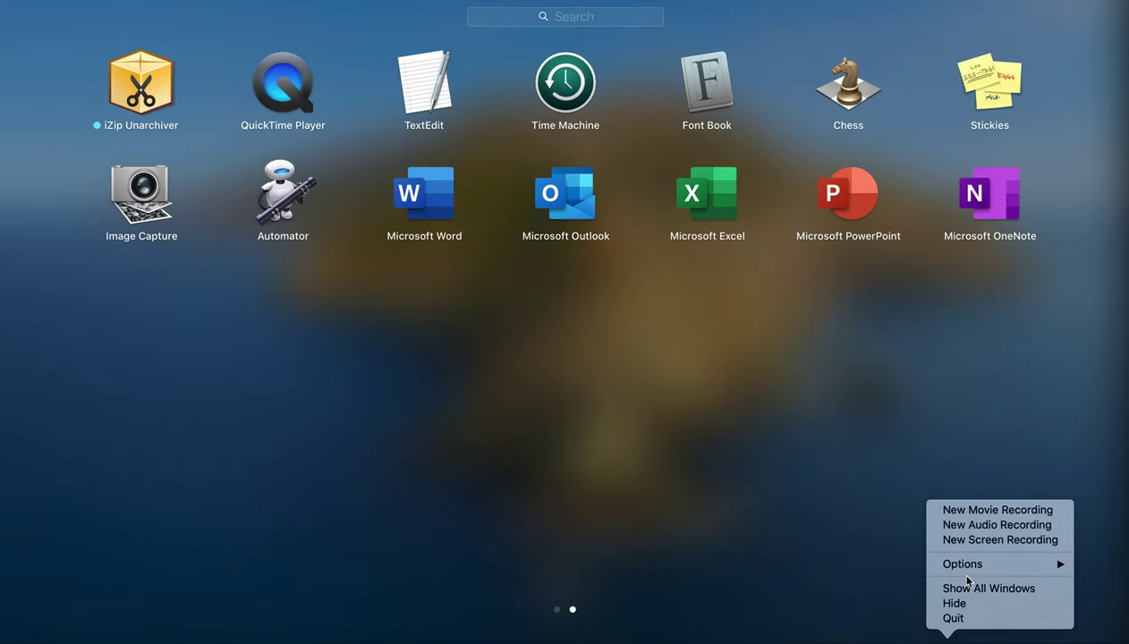
{"action": "left_click", "coordinate": [966, 540]}
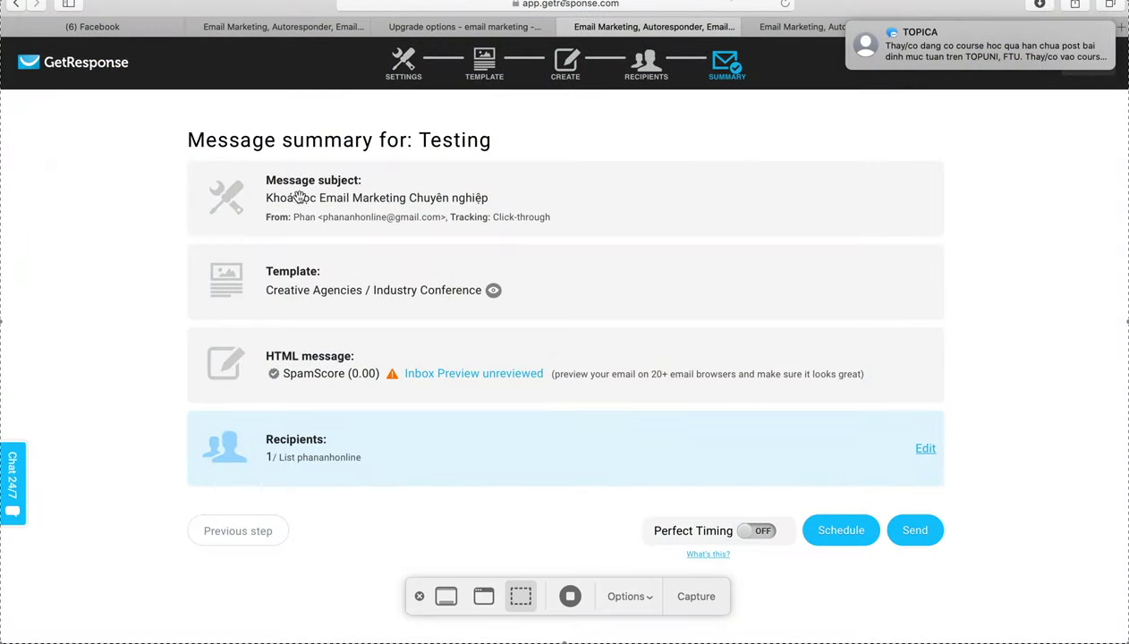
{"action": "key", "text": "F4"}
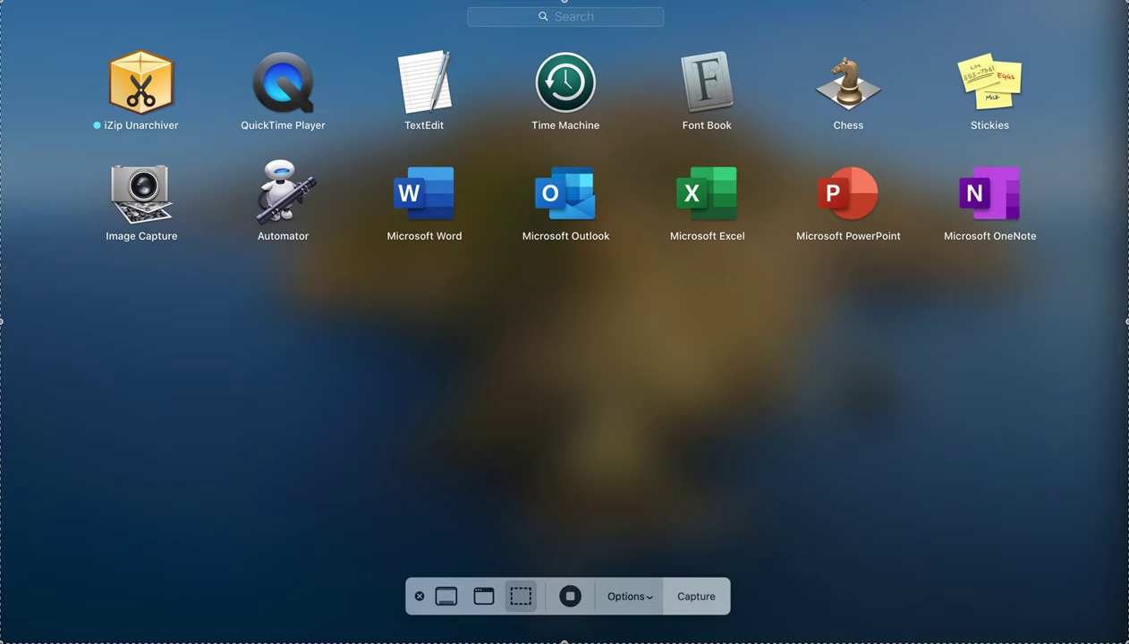